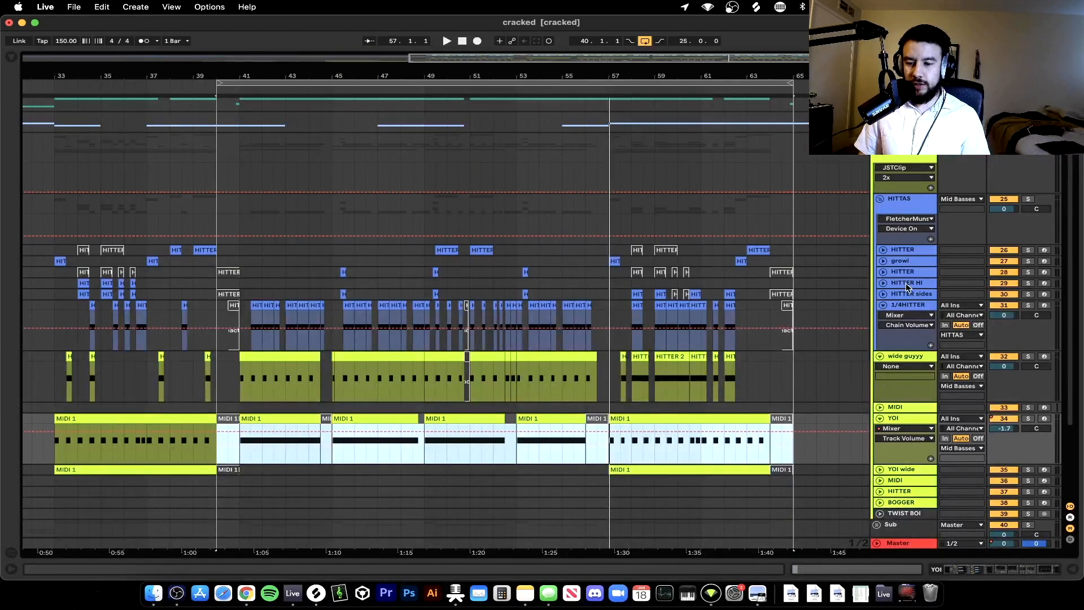
- Examine the mid-bass clip arrangement by selecting the 1/4HITTER, wide guyyy and YOI tracks in turn
key("0")
left_click(911, 305)
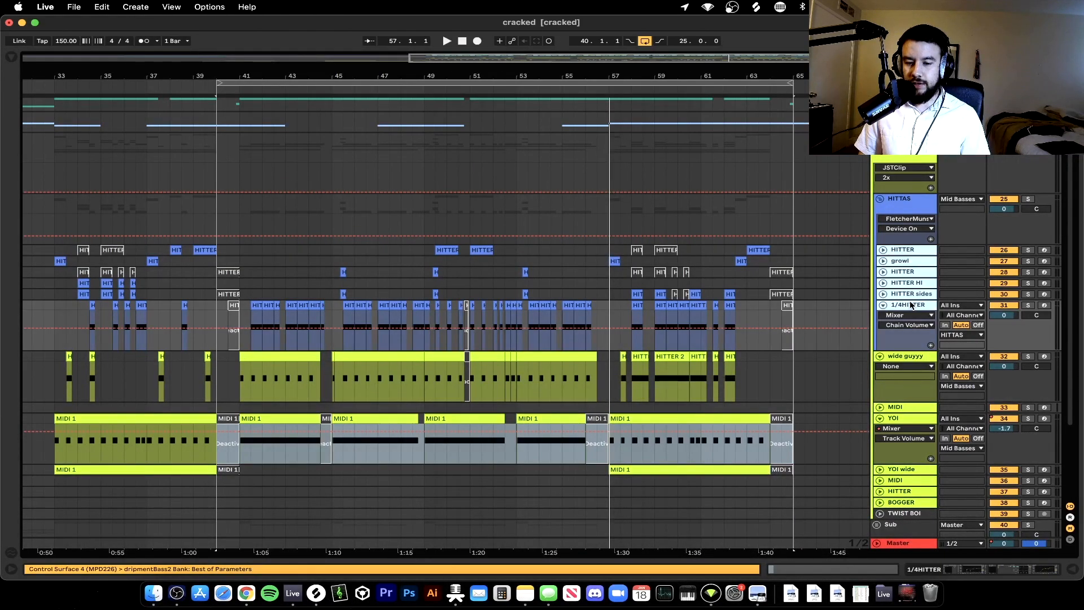
scroll(635, 288, "up", 3)
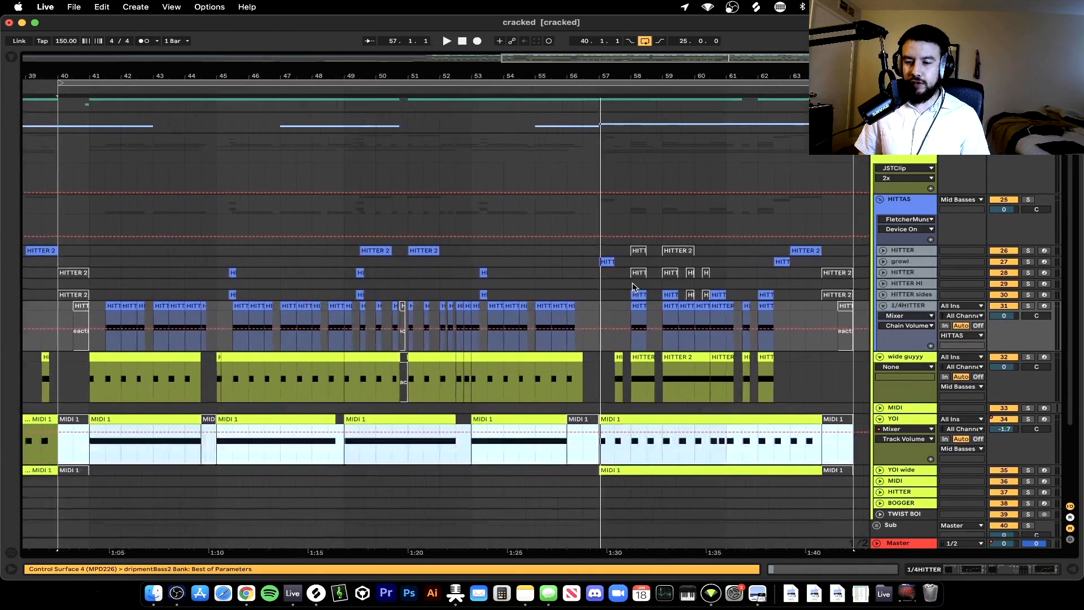
left_click(926, 362)
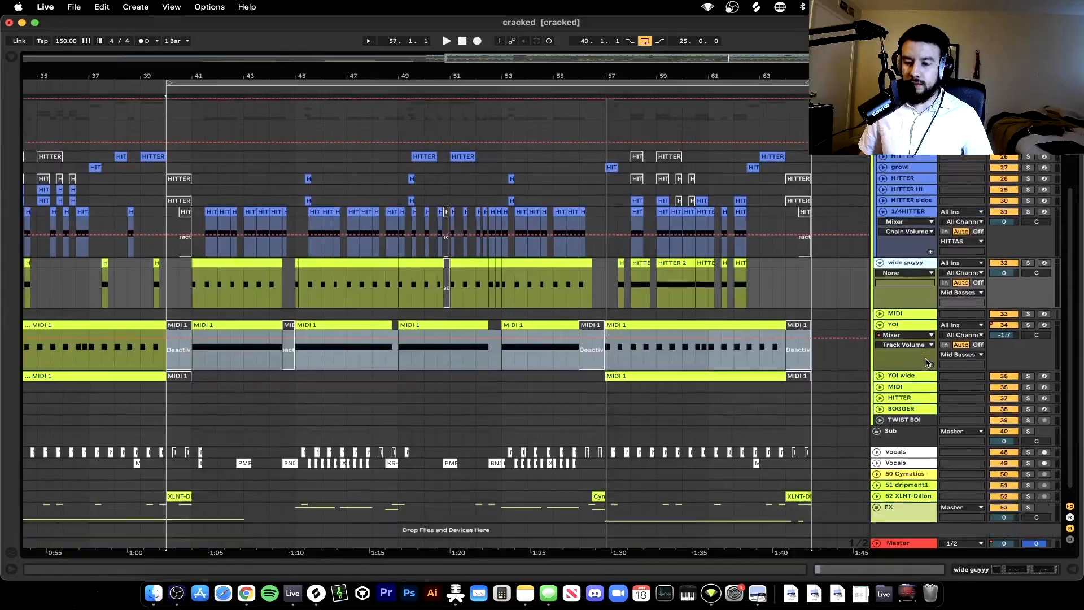
left_click(893, 327)
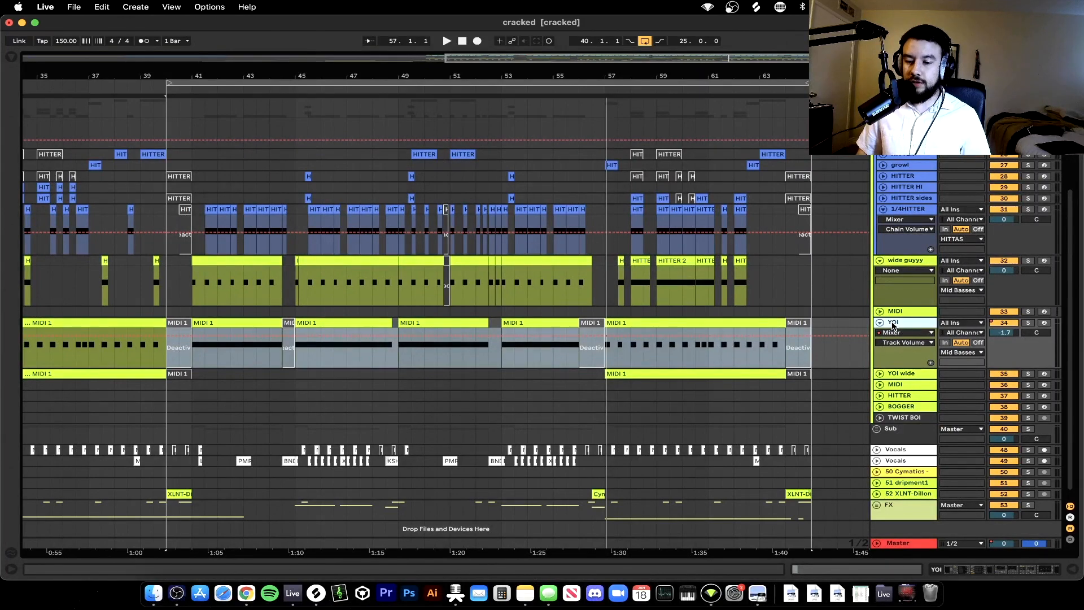
scroll(825, 339, "up", 1)
scroll(572, 351, "down", 3)
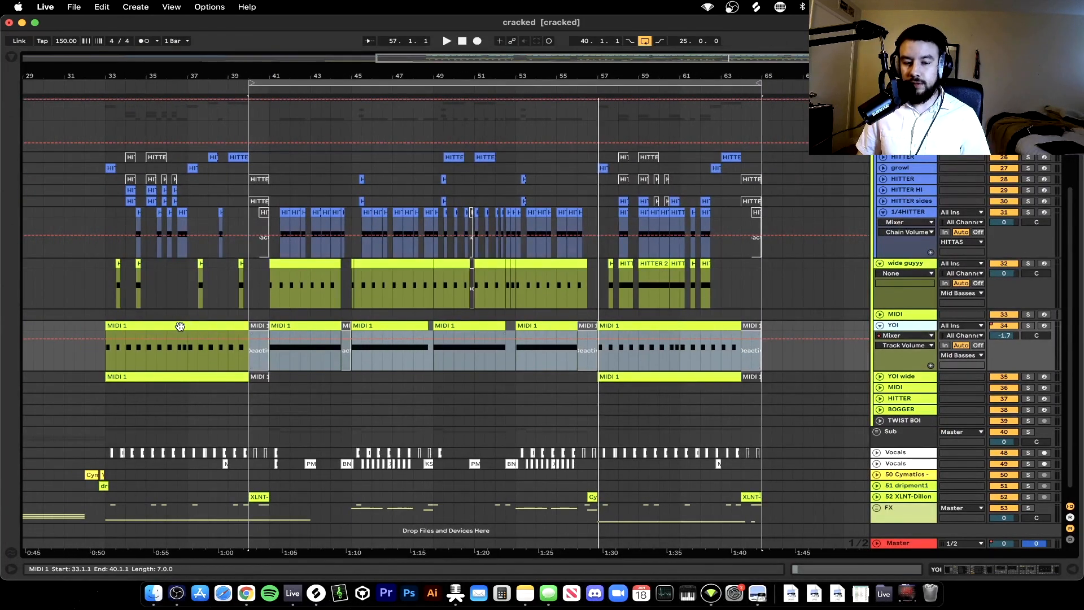
- Select the YOI track's MIDI 1 clip at bar 41 and play the arrangement from there
left_click(180, 326)
key("0")
left_click(316, 325)
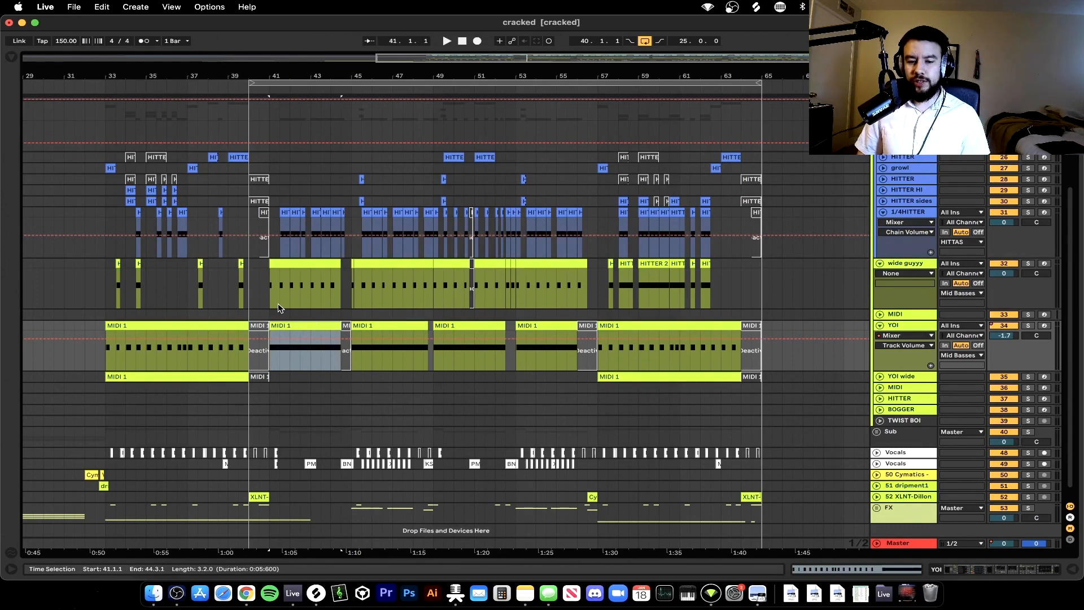
scroll(278, 305, "up", 5)
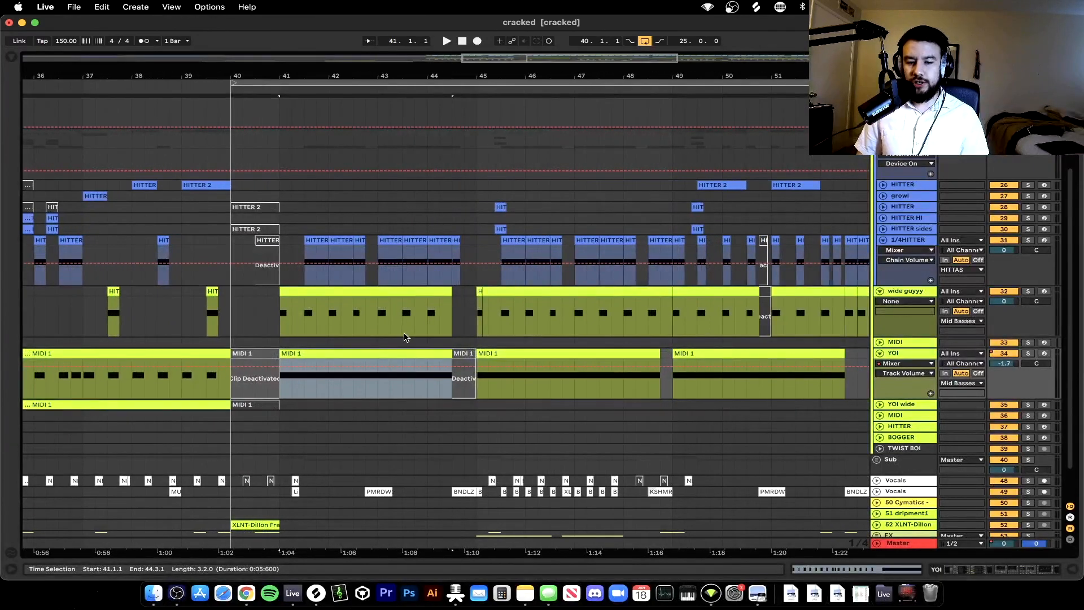
key("space")
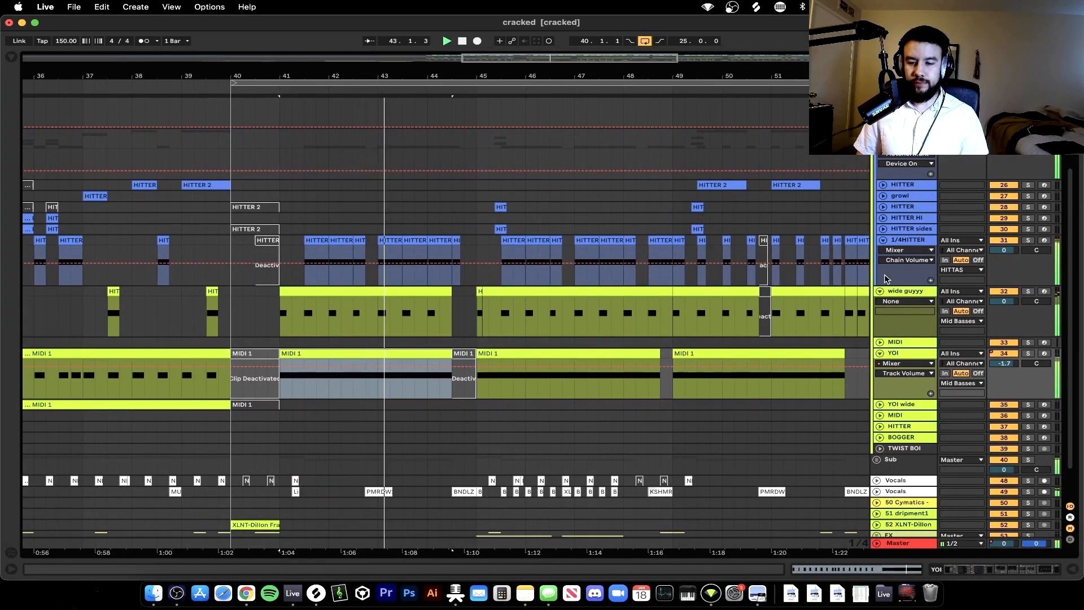
- Solo the YOI, wide guyyy and 1/4HITTER tracks one after another to compare their sounds
left_click(1028, 354)
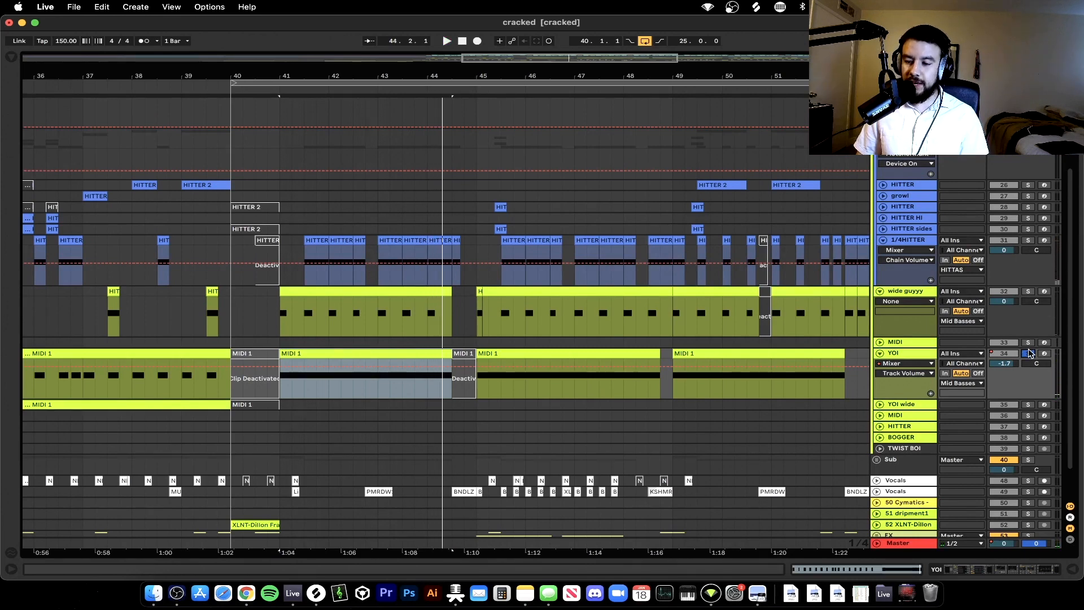
left_click(1029, 291)
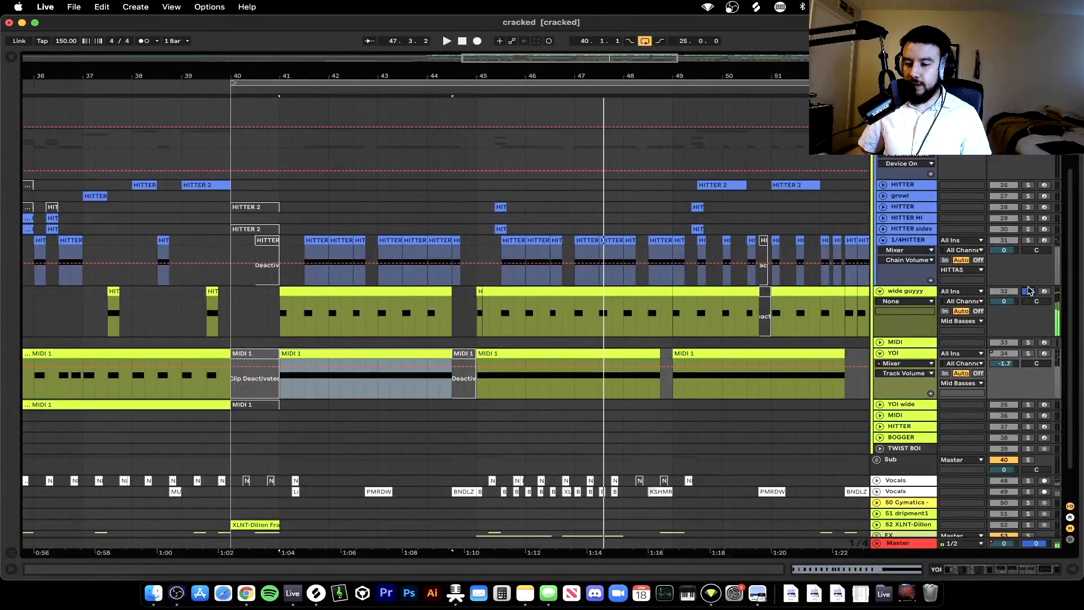
left_click(1028, 240)
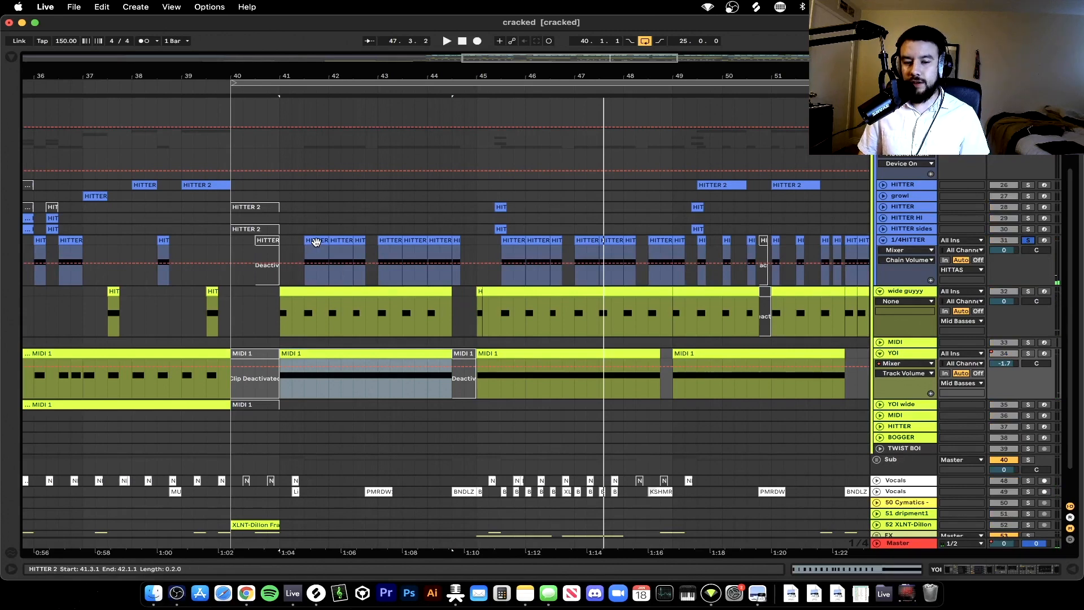
- Audition the soloed 1/4HITTER track from its clip at bar 41.3, and unsolo the track
left_click(315, 238)
key("space")
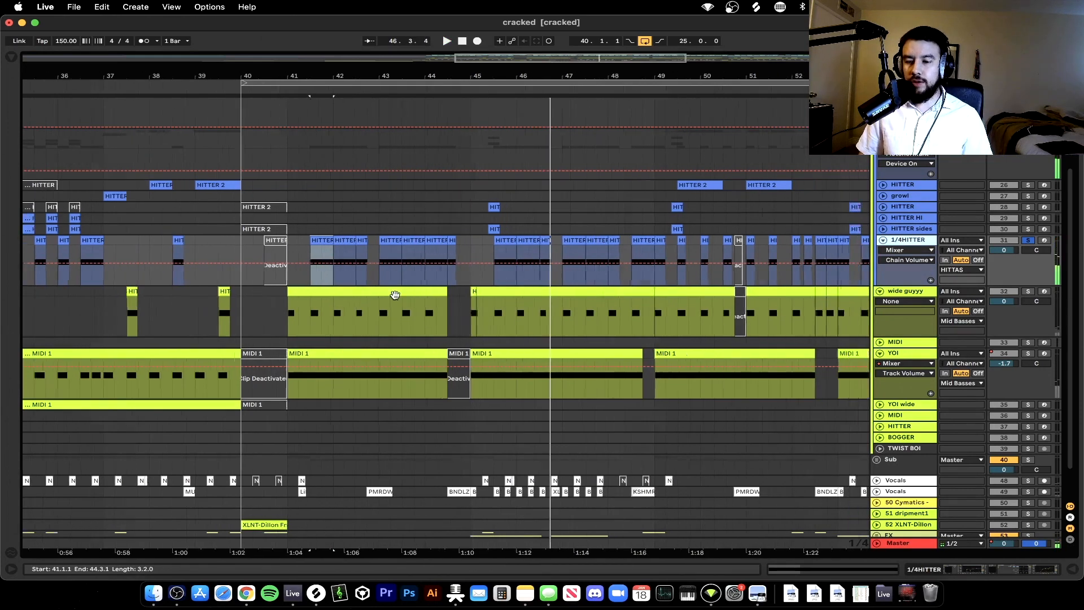
scroll(394, 295, "down", 3)
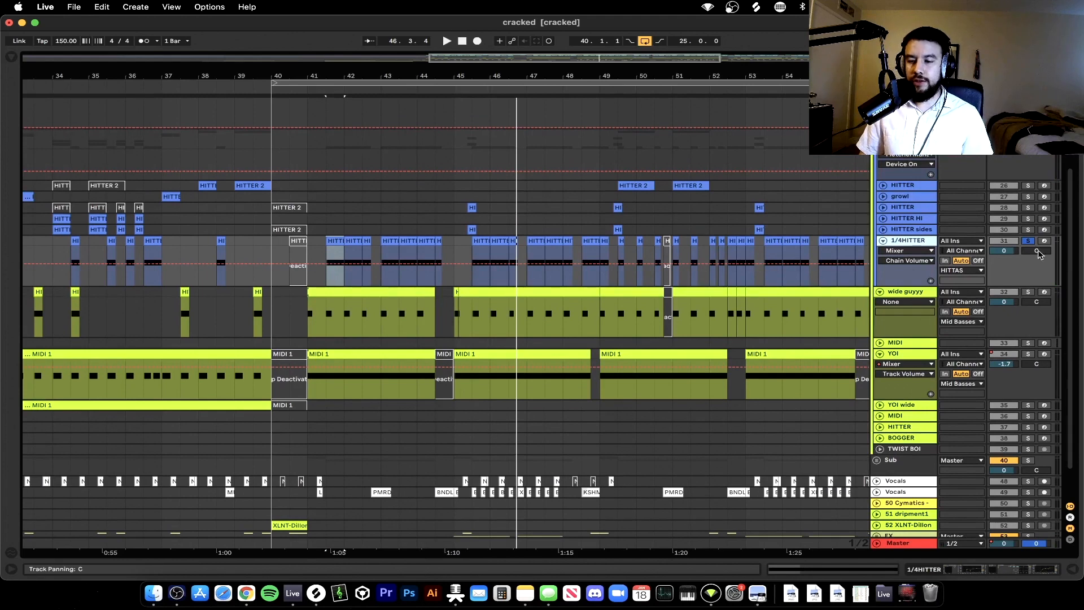
left_click(1028, 241)
key("space")
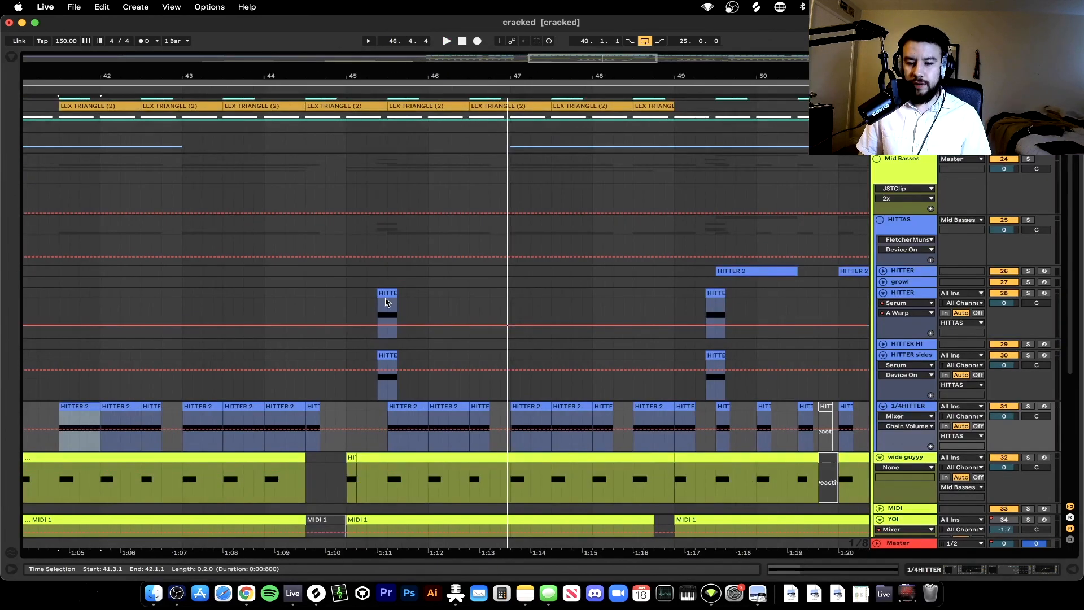
- Inspect the HITTER 2 clips at bar 45.2 on track 28 and bar 49.3 on track 26, unfolding track 26
left_click(388, 294)
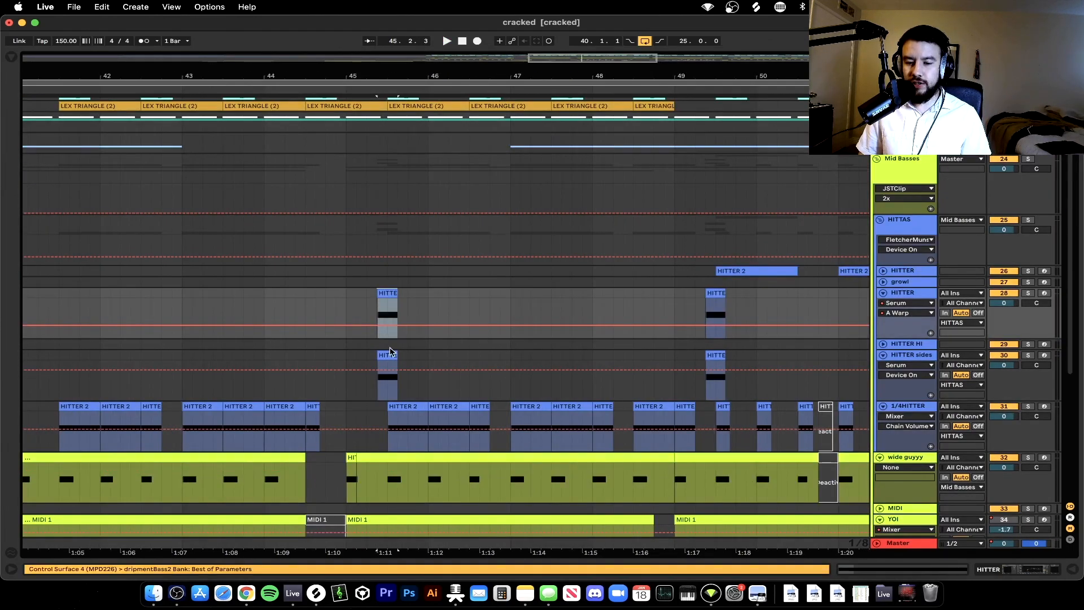
key("minus")
left_click(882, 273)
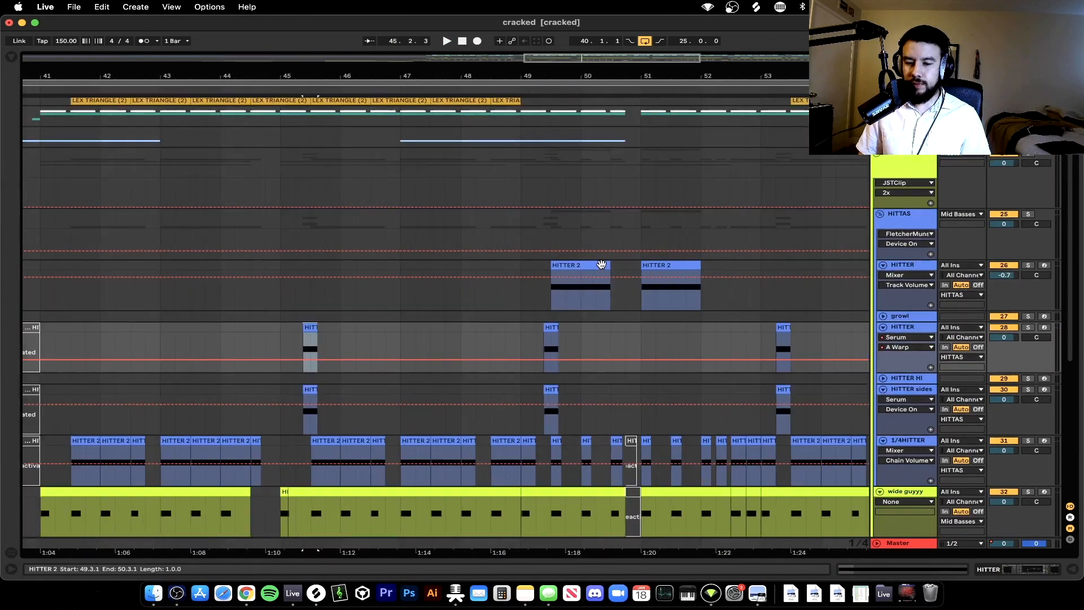
left_click(595, 265)
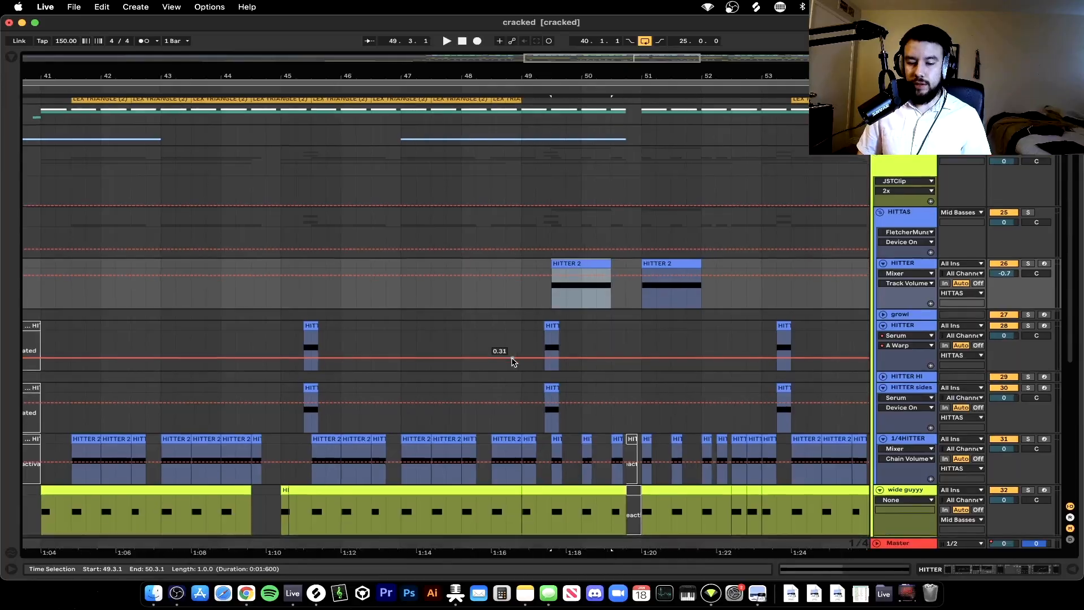
scroll(860, 395, "down", 3)
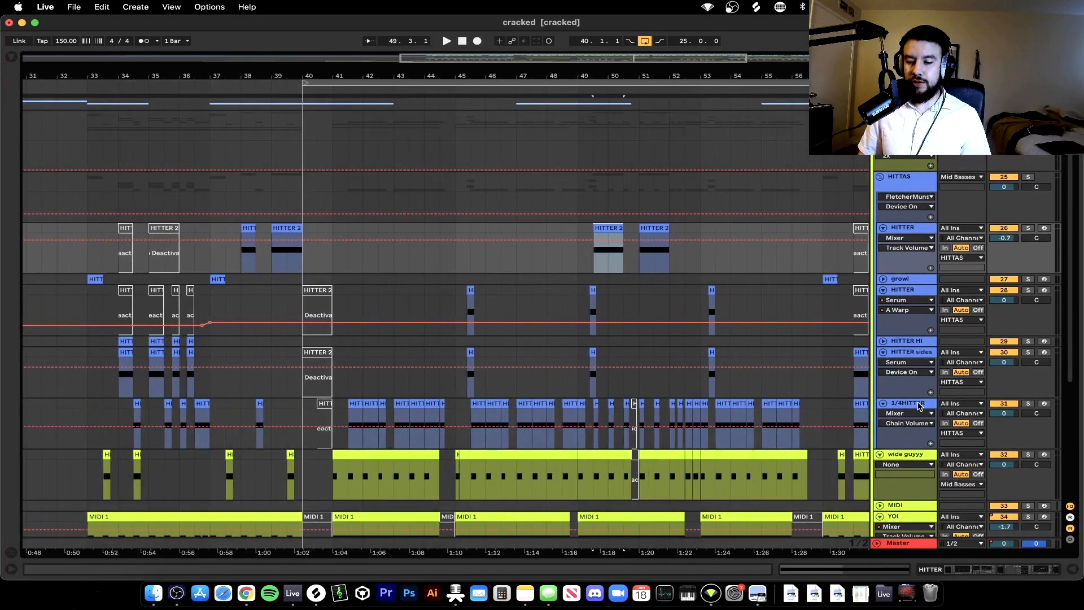
- Open the Serum instrument on the 1/4HITTER track and look over its effects and oscillator pages
double_click(919, 406)
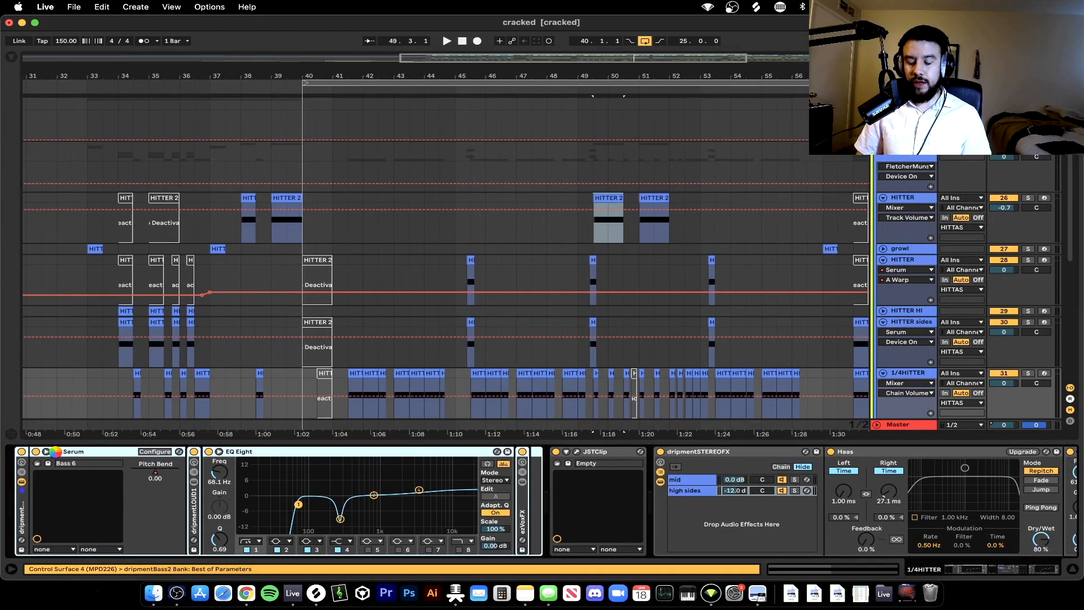
left_click(57, 453)
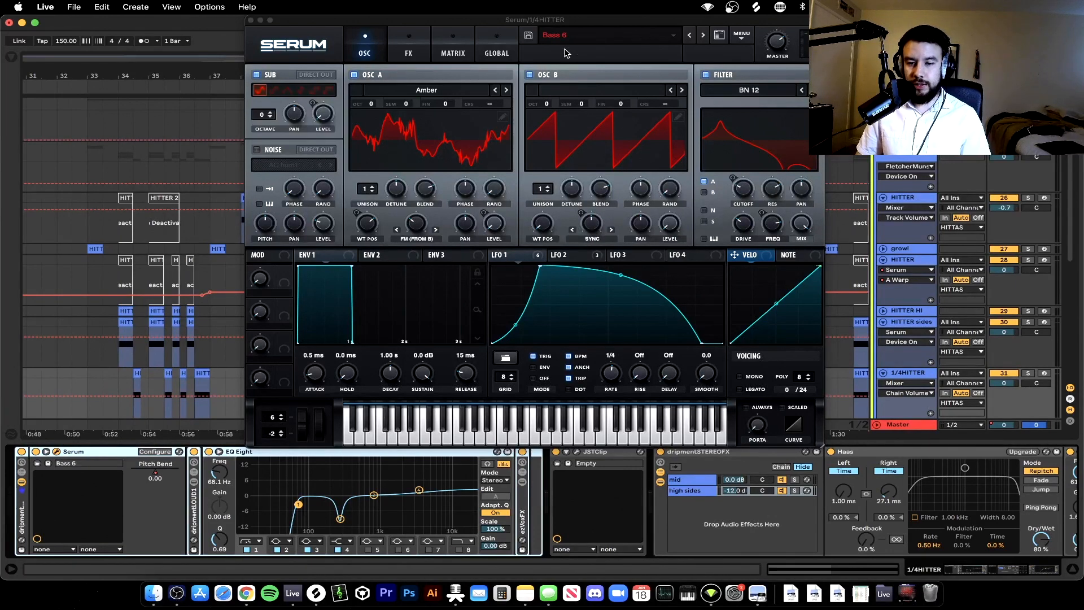
left_click(411, 48)
left_click(370, 48)
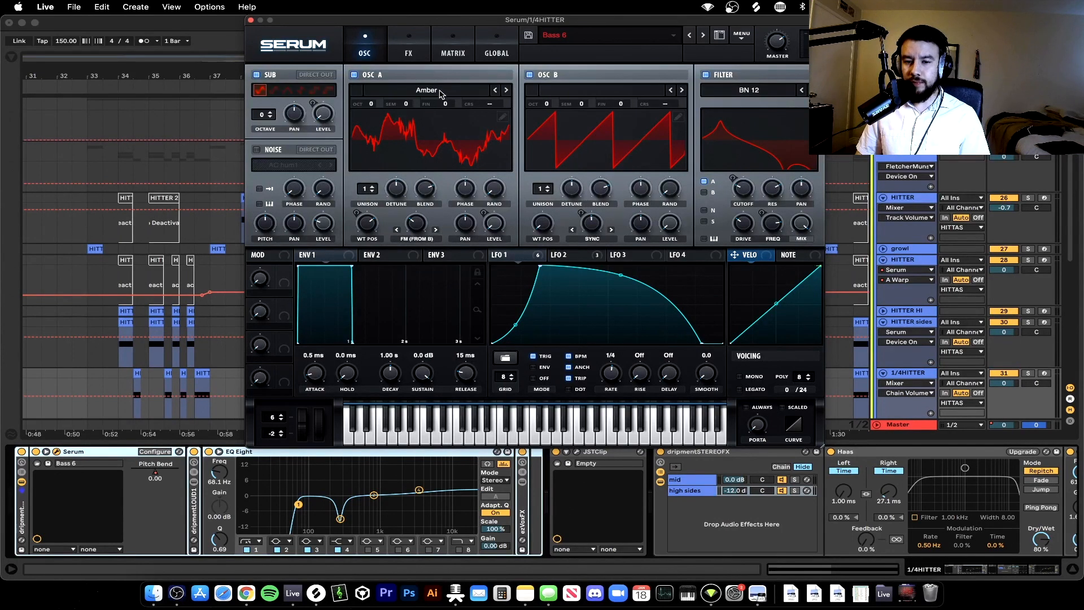
- Browse OSC A's wavetables down to the Live 10 Wavetables Collection folder, and review Serum's effects rack
left_click(404, 153)
mouse_move(438, 171)
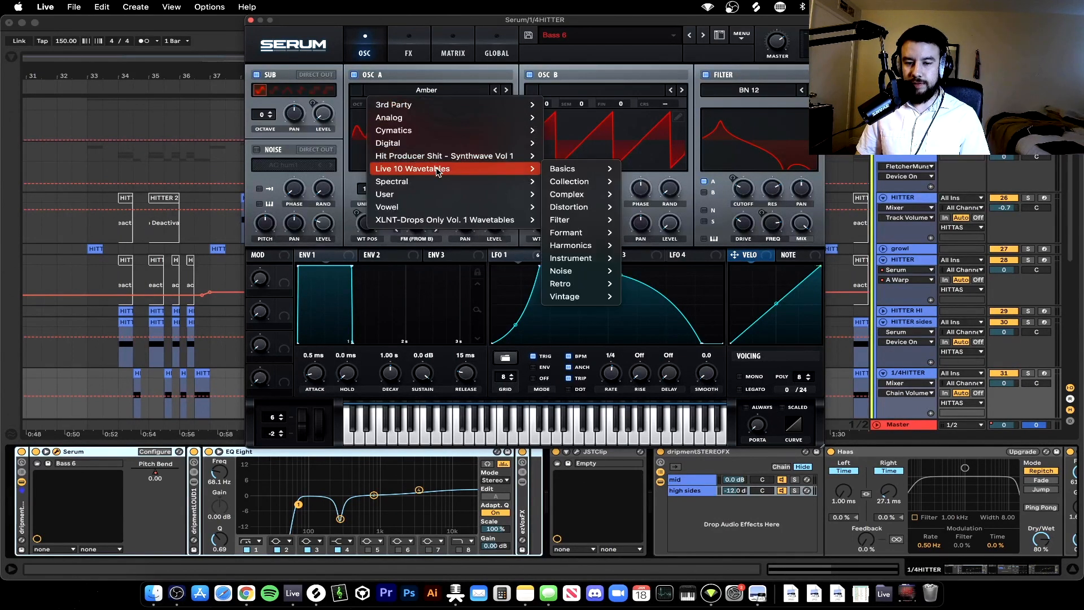
mouse_move(569, 182)
left_click(641, 182)
left_click(369, 229)
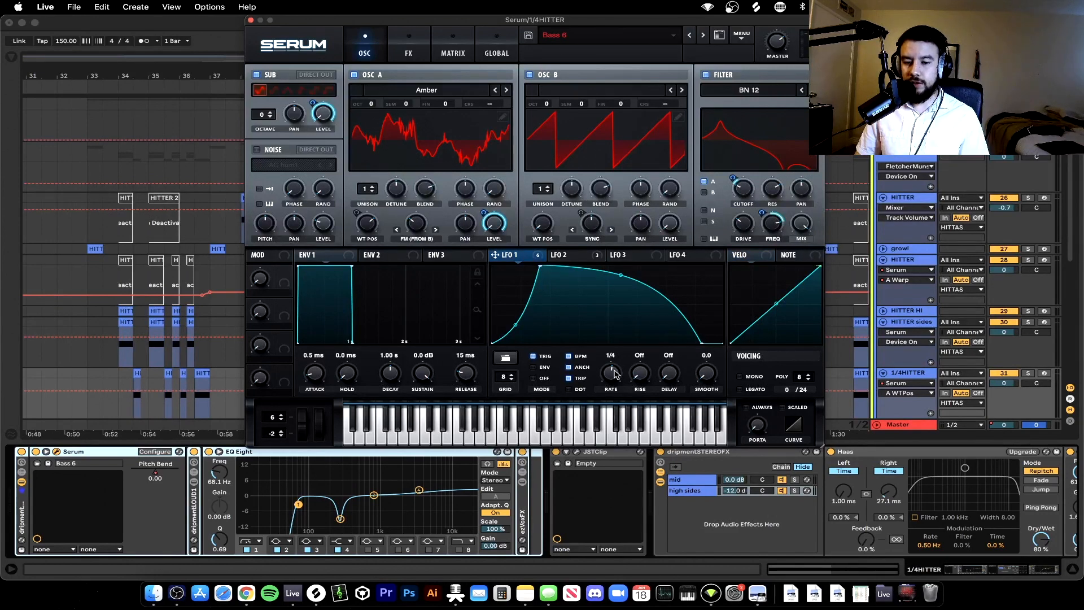
left_click(409, 53)
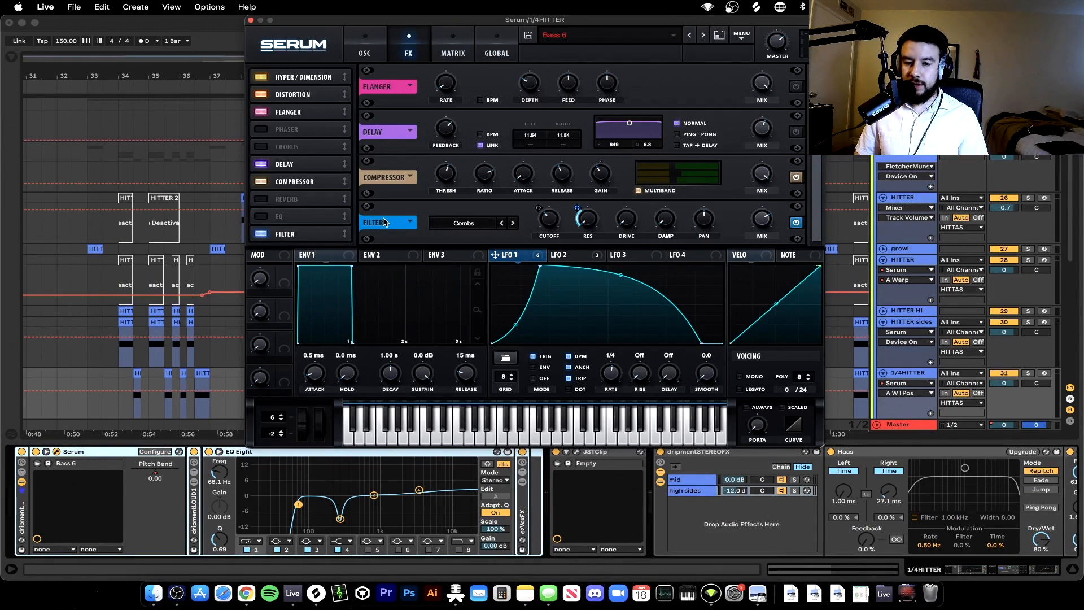
left_click(365, 52)
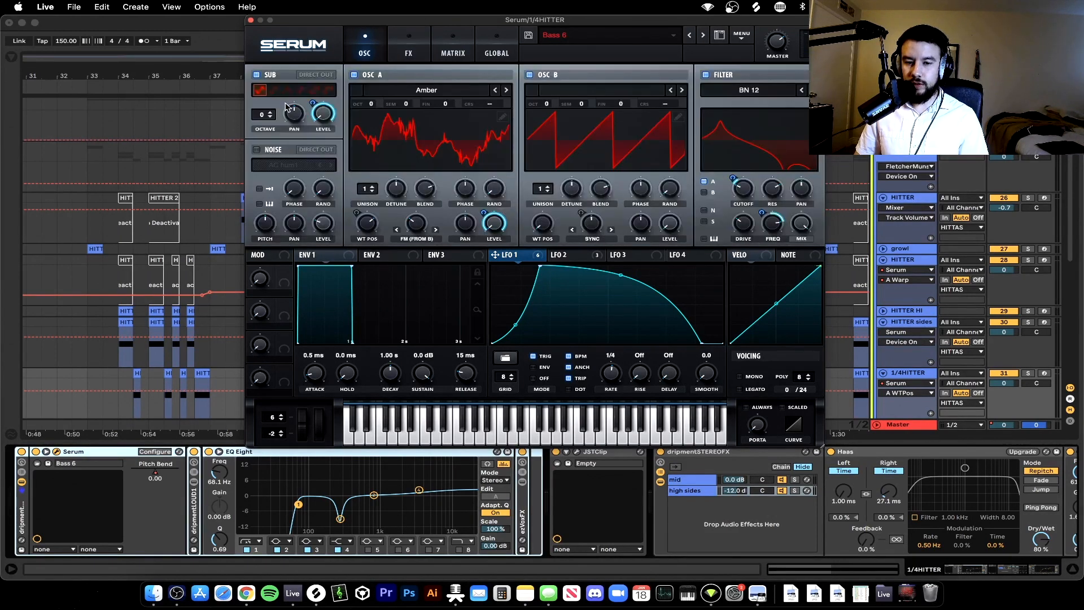
- Move the Serum window down off the arrangement and audition the 1/4HITTER track alone from its clip at bar 41.3
left_click_drag(388, 17, 361, 408)
left_click(356, 370)
key("space")
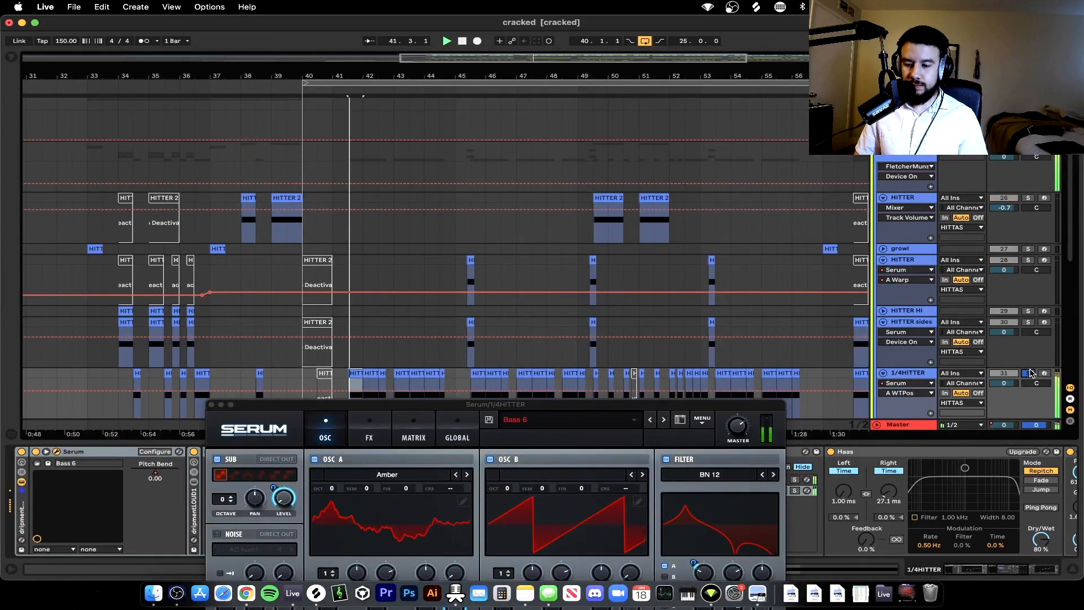
key("space")
left_click(1029, 374)
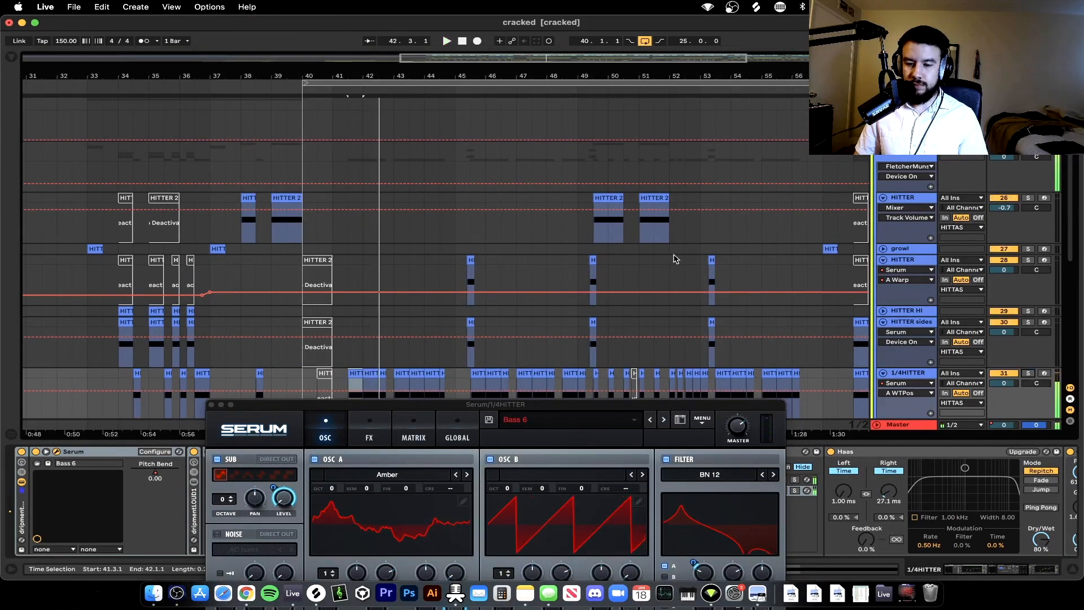
- Audition HITTER track 28 in solo from its clip at bar 45.2, and inspect its Serum settings before closing the plugin and unsoloing
scroll(468, 278, "up", 5)
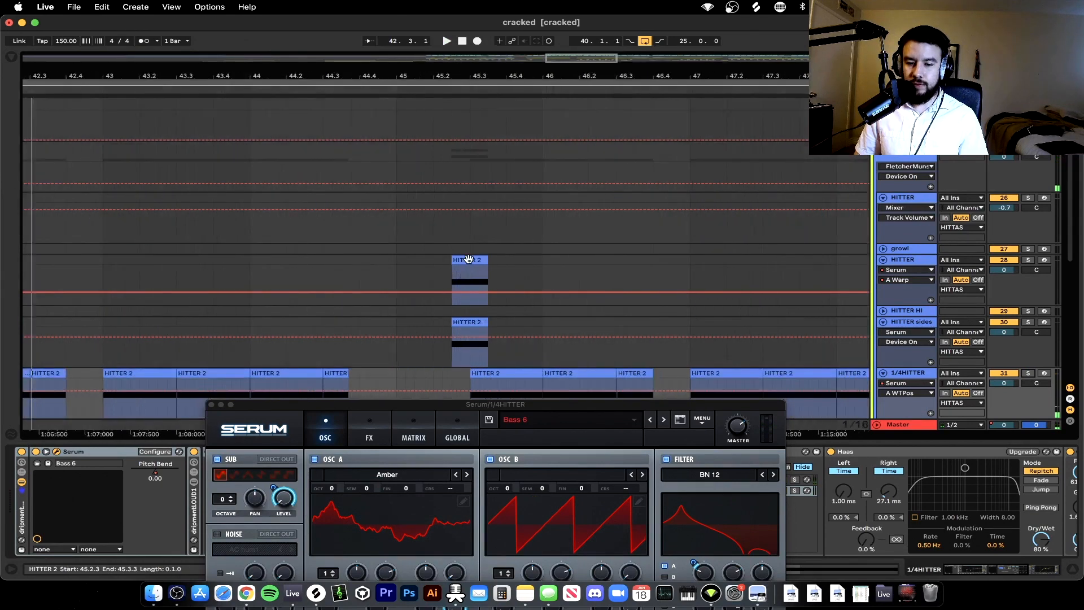
left_click(468, 260)
left_click(1029, 260)
key("space")
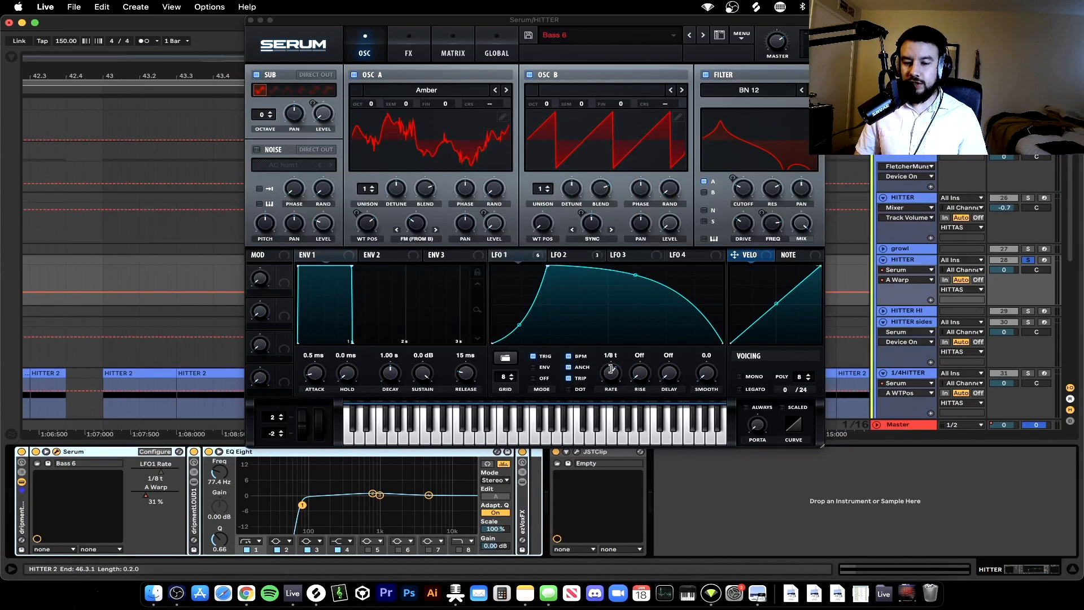
left_click(252, 21)
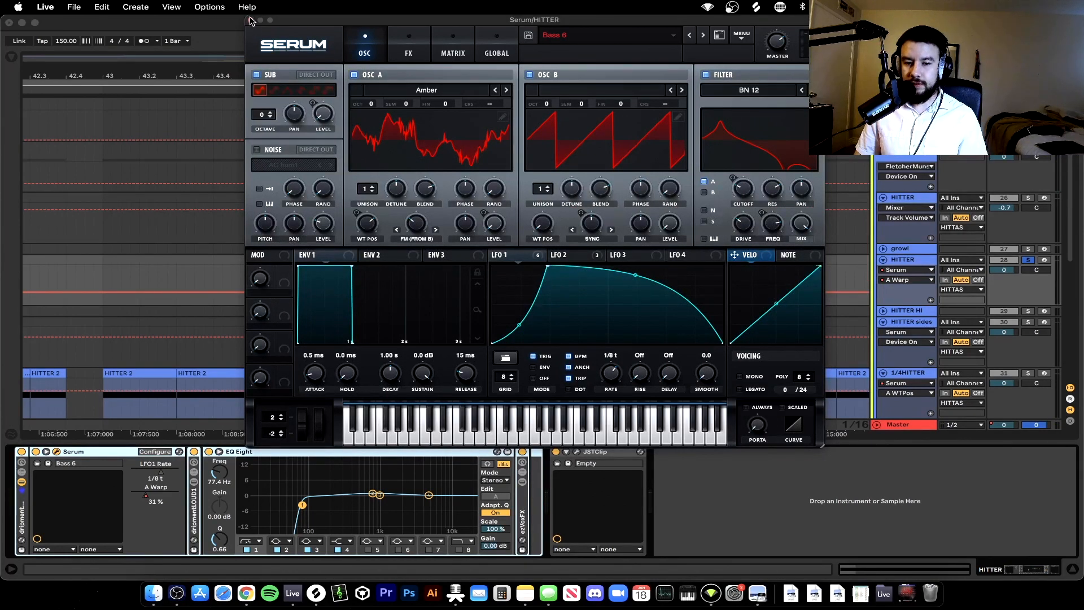
left_click(251, 21)
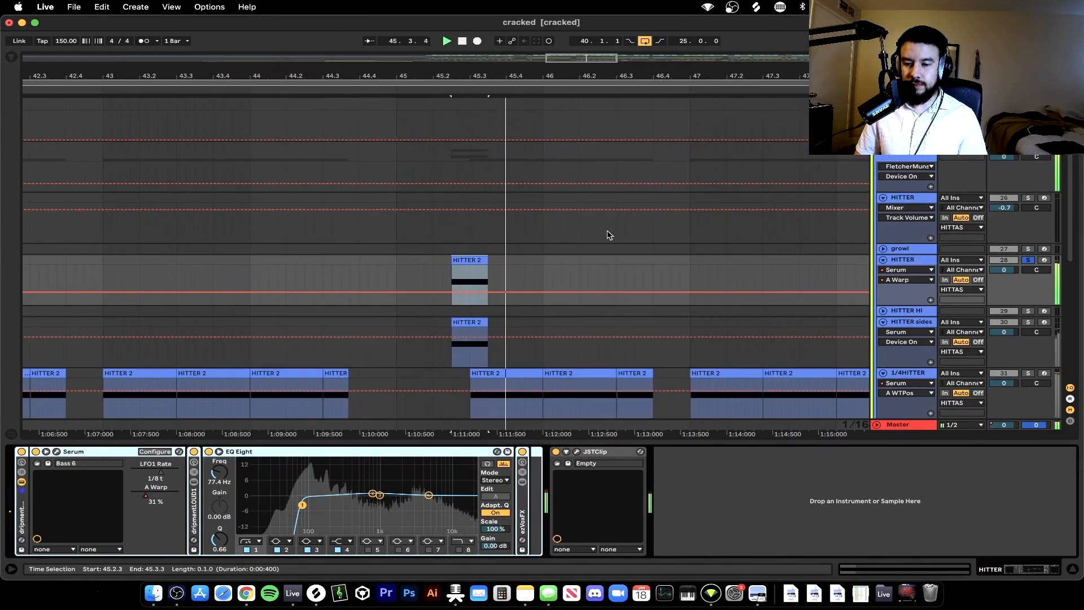
left_click(1027, 261)
key("space")
- Play all the tracks together from bar 44.4 to hear the HITTER layers in context
scroll(564, 283, "down", 5)
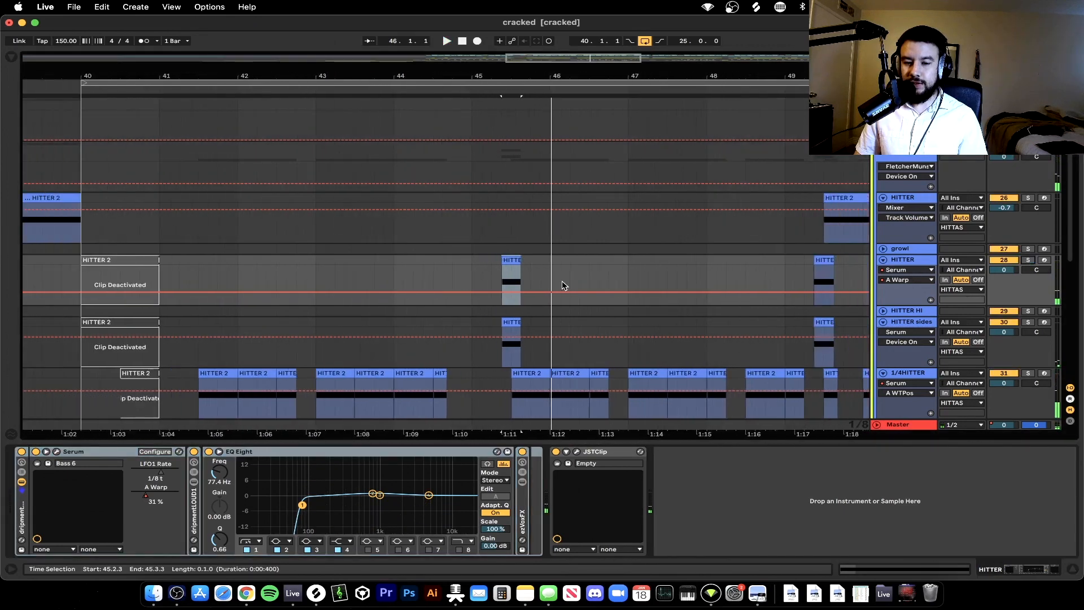
left_click(453, 270)
scroll(453, 271, "down", 1)
key("space")
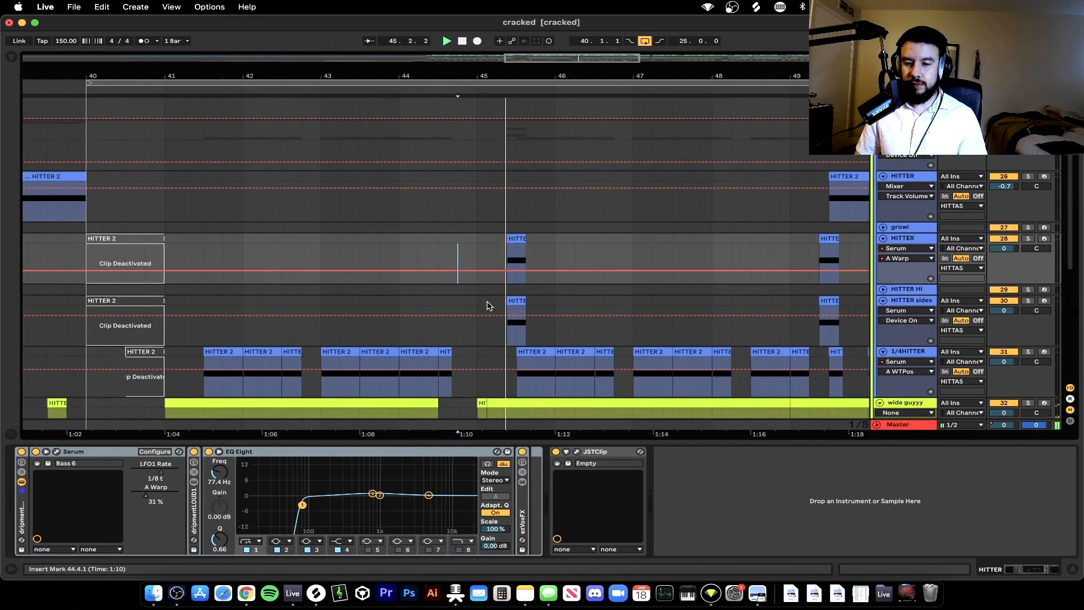
scroll(491, 305, "down", 3)
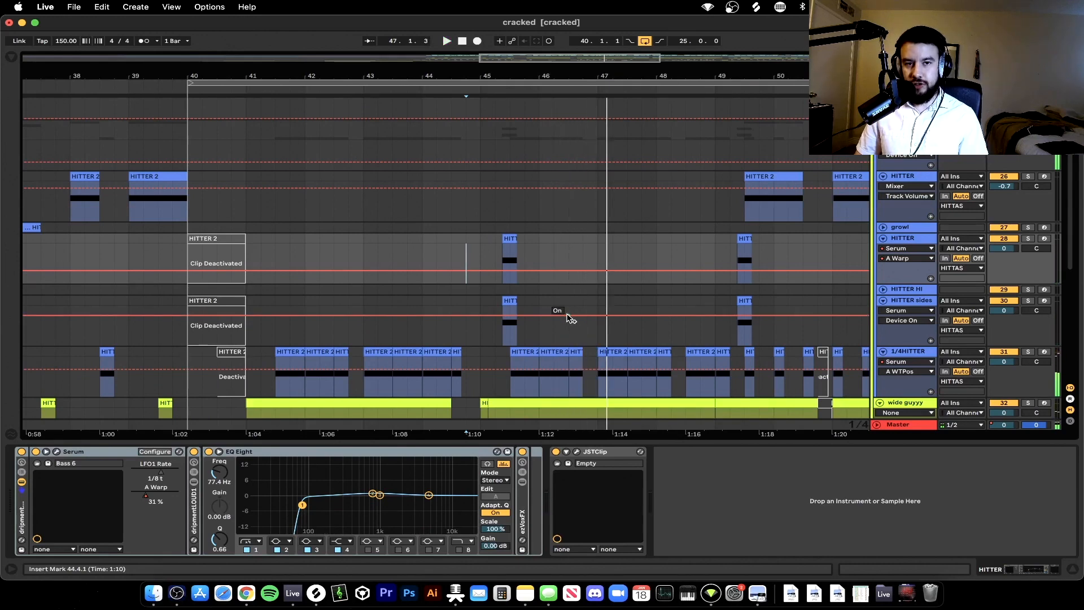
scroll(570, 316, "up", 2)
scroll(569, 316, "right", 3)
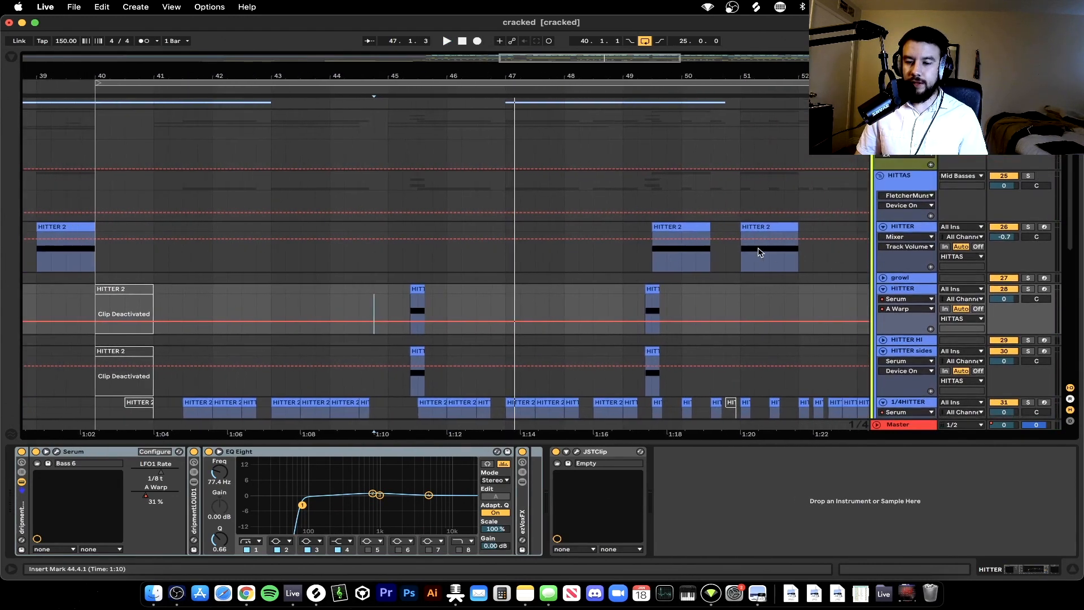
- Audition HITTER track 26 in solo from its clip at bar 49.3, and inspect the LFO 1 settings in its Serum
left_click(694, 229)
left_click(1028, 226)
key("space")
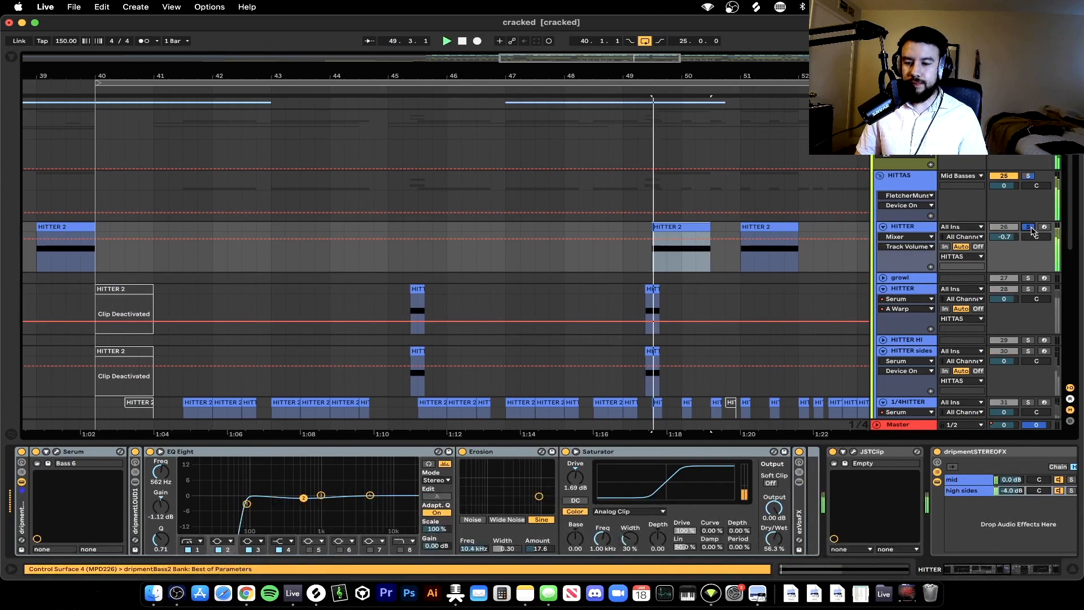
scroll(851, 223, "down", 2)
double_click(903, 207)
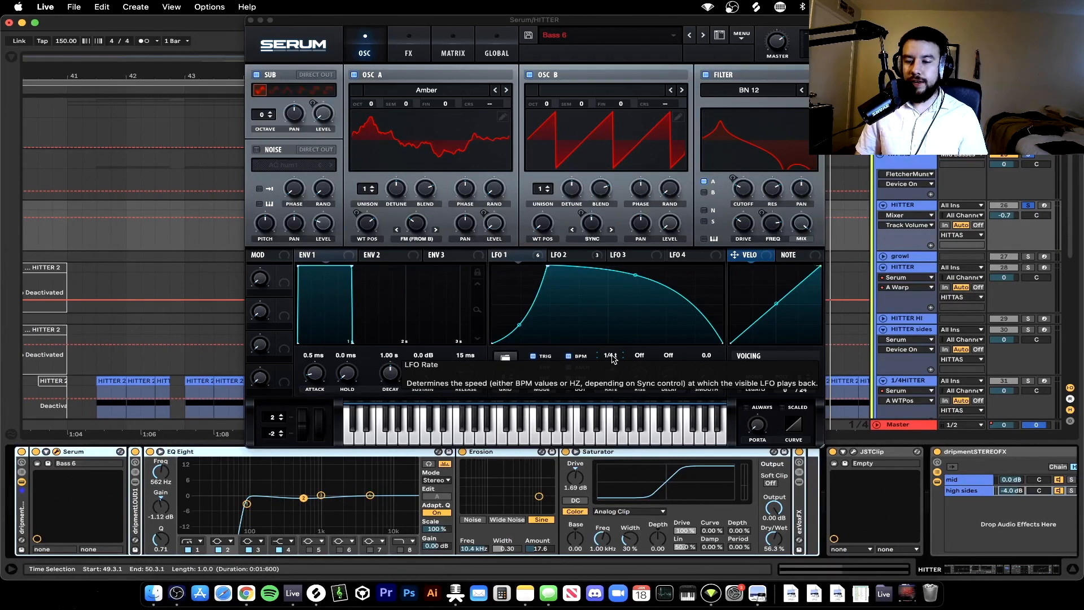
- Unsolo HITTER track 26, close its Serum window and listen to the layers in context while following the arrangement
key("space")
left_click(1028, 206)
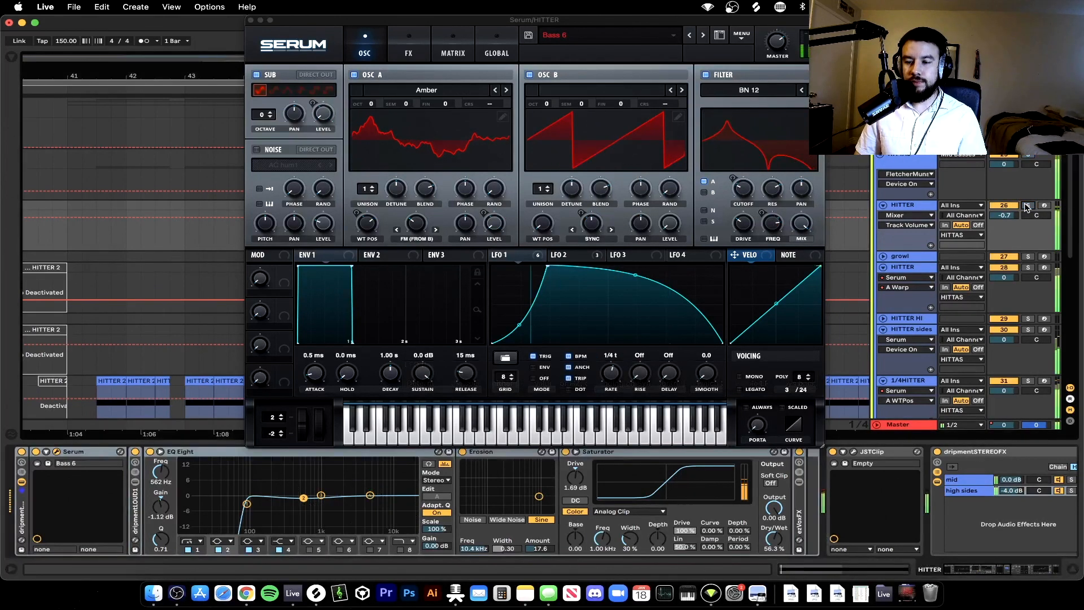
left_click(250, 20)
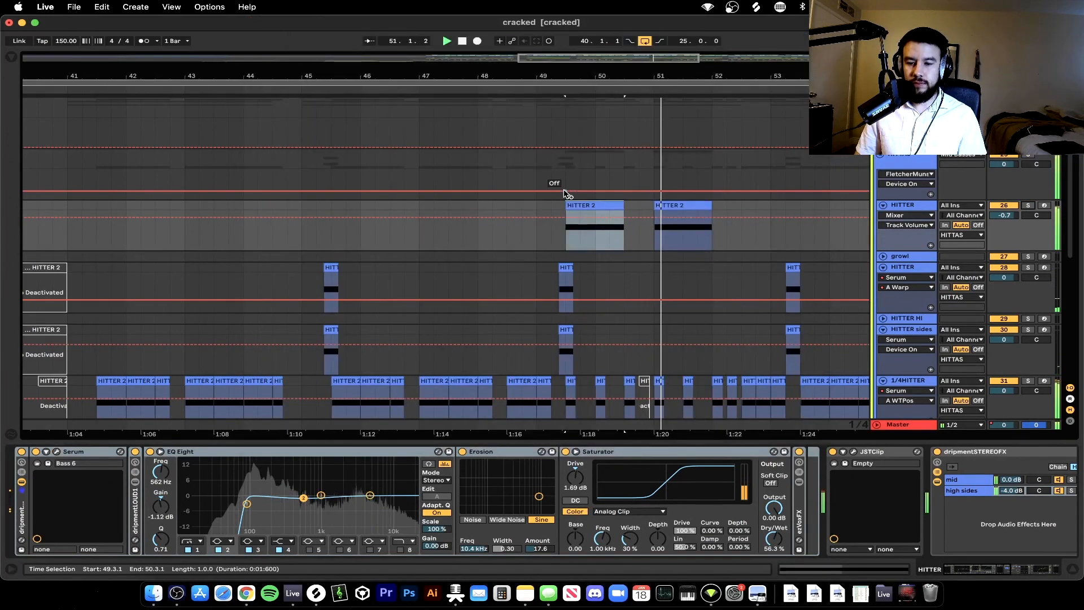
scroll(567, 194, "right", 3)
scroll(567, 195, "down", 3)
scroll(723, 264, "down", 3)
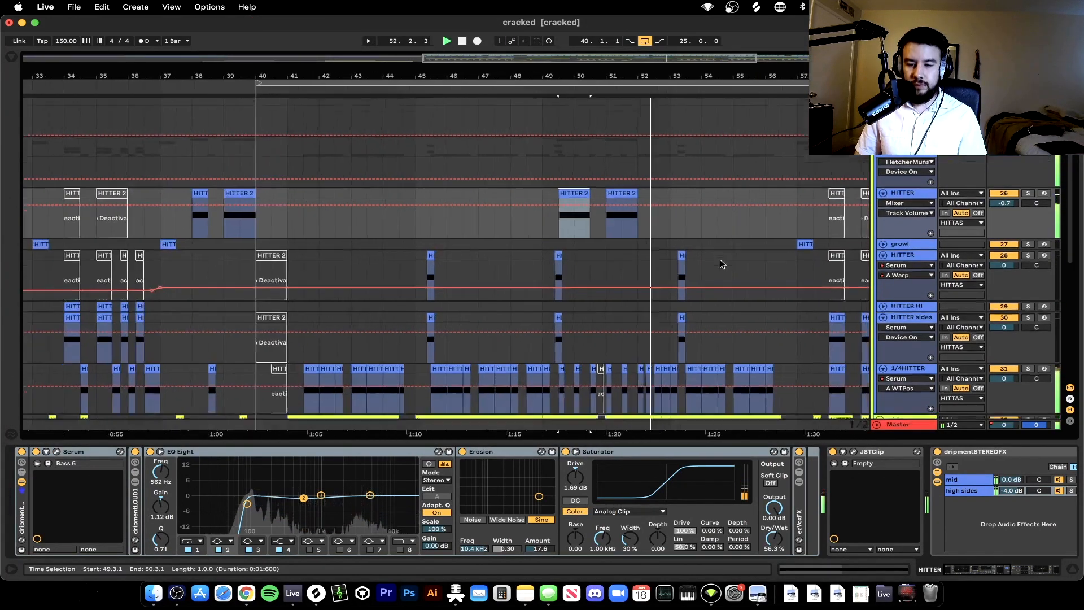
scroll(722, 264, "down", 3)
scroll(722, 263, "right", 3)
scroll(648, 226, "down", 3)
scroll(649, 226, "left", 1)
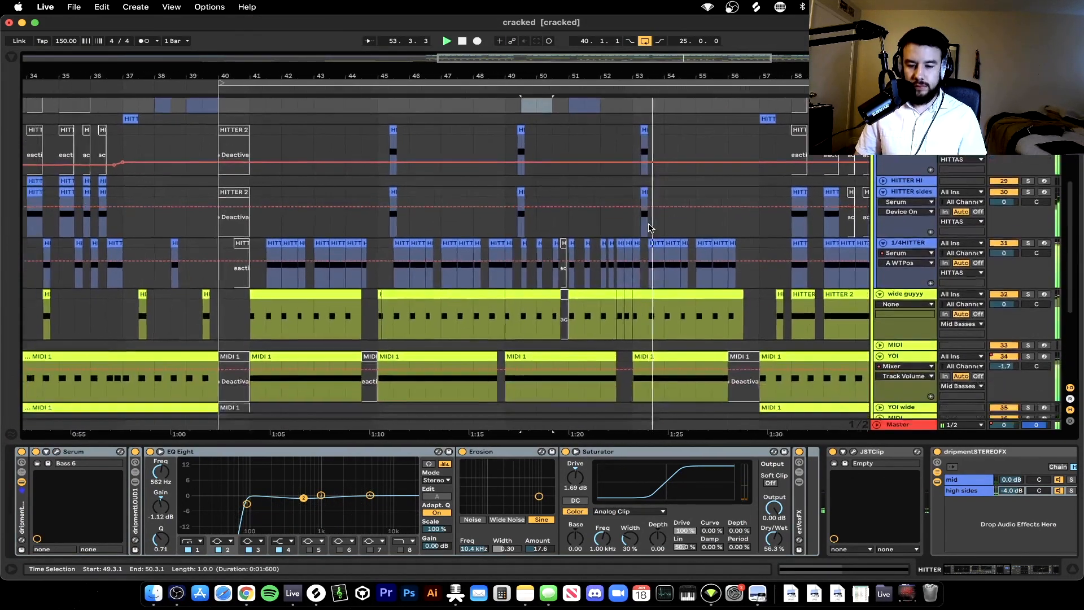
scroll(649, 227, "down", 2)
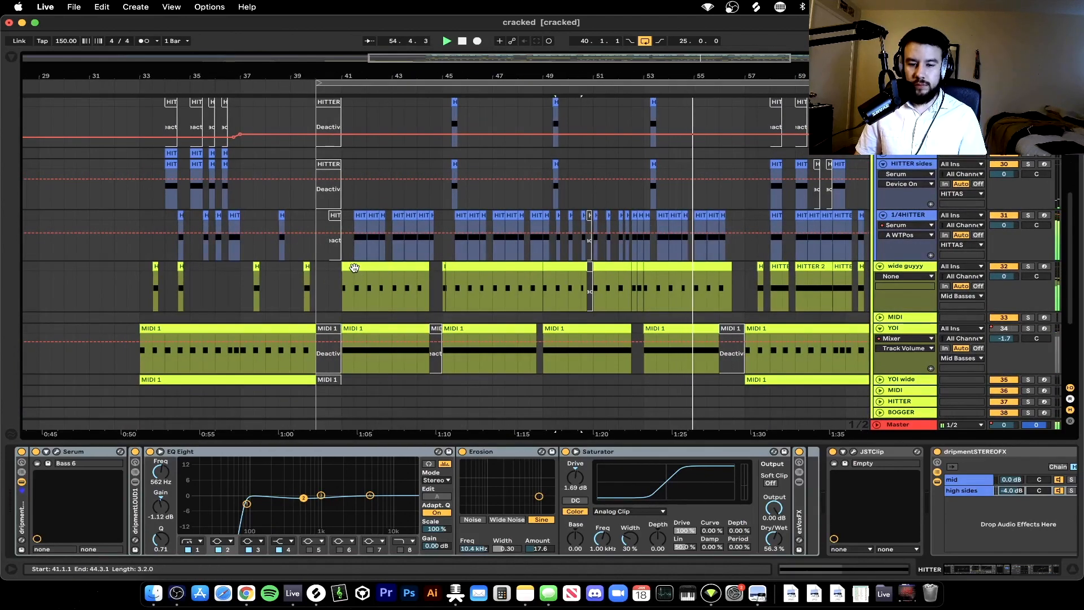
scroll(356, 274, "up", 5)
scroll(356, 273, "down", 1)
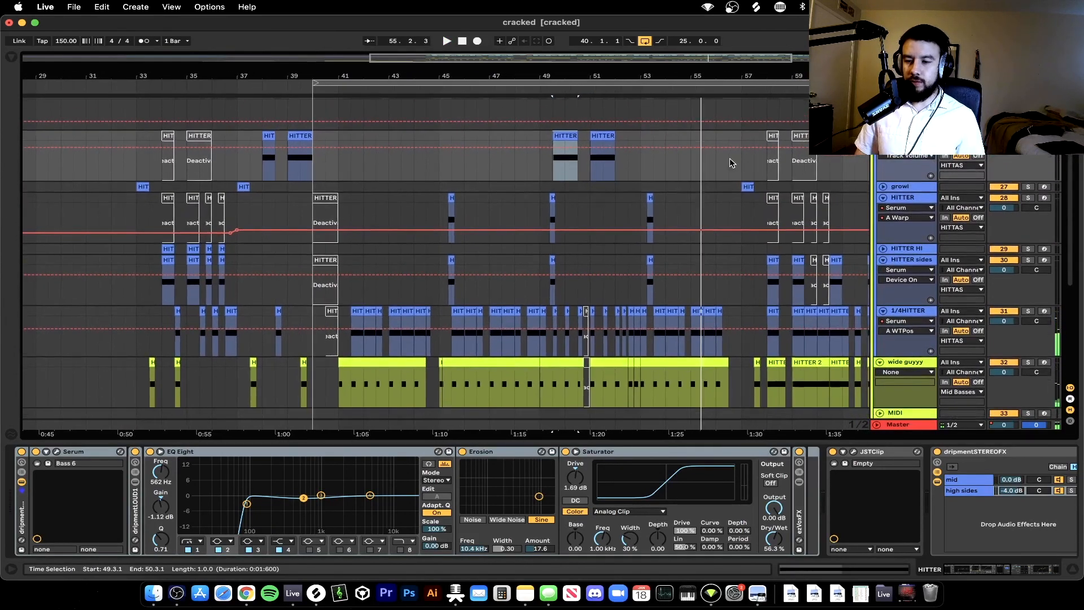
- Examine how the blue HITTER clips line up with the wide guyyy and YOI clips across the drop
scroll(571, 242, "up", 2)
scroll(622, 167, "down", 1)
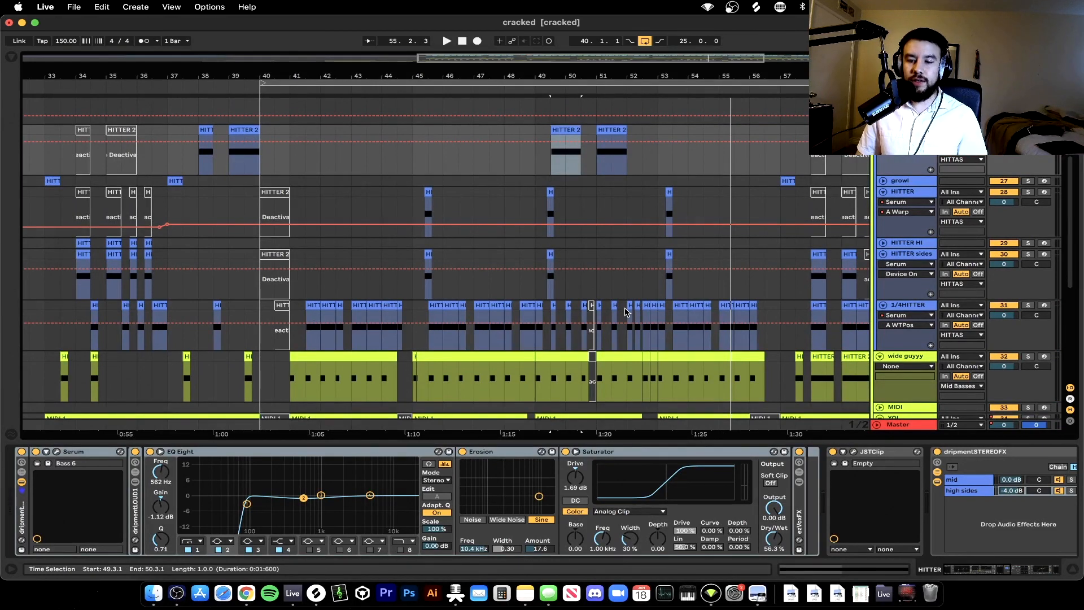
scroll(626, 316, "down", 3)
scroll(398, 260, "down", 2)
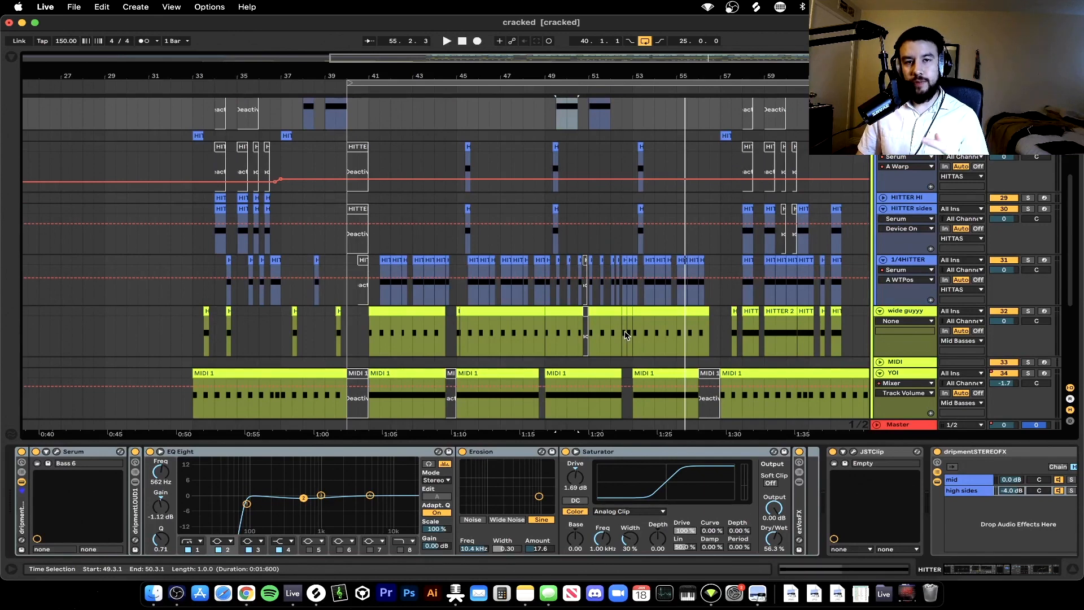
scroll(551, 299, "down", 3)
scroll(550, 296, "down", 2)
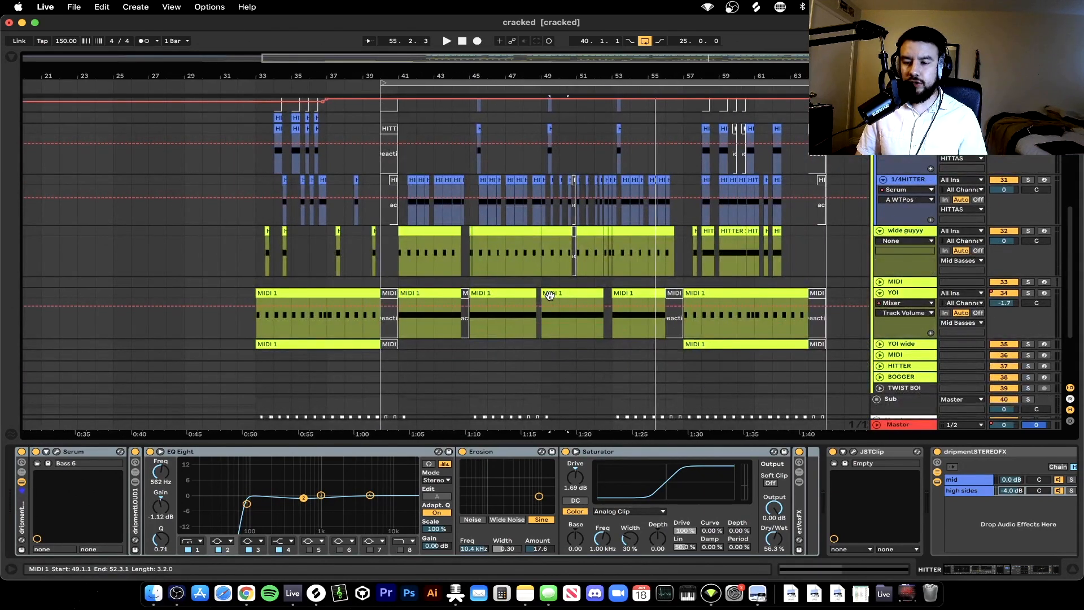
scroll(550, 294, "up", 2)
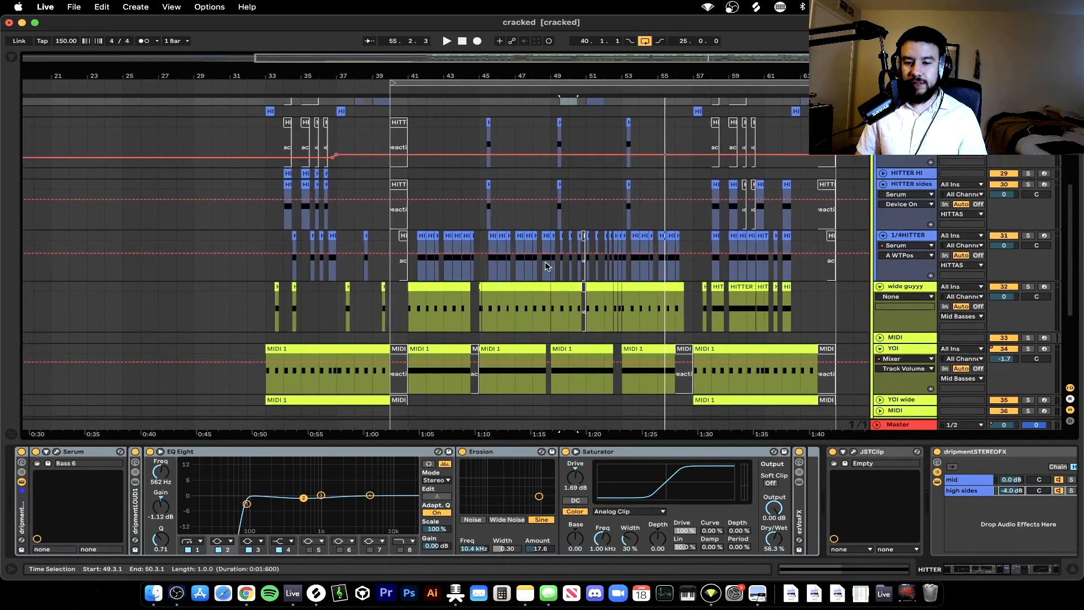
scroll(486, 248, "down", 2)
- Solo the wide guyyy track, select its clip at bar 41.1, and inspect its Serum oscillator settings before closing the plugin
left_click(906, 237)
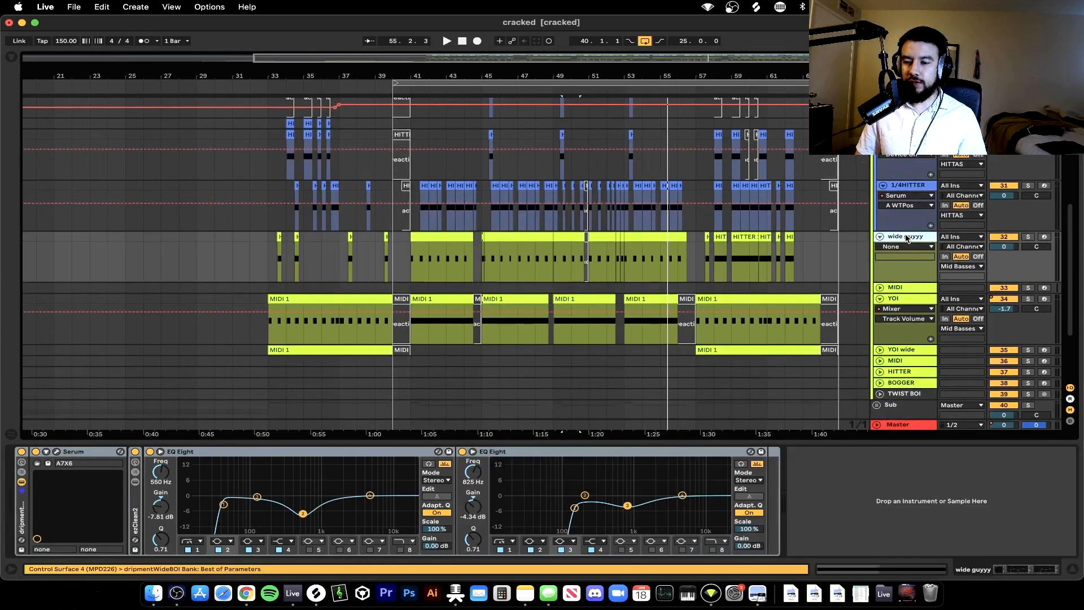
left_click(1029, 236)
double_click(442, 251)
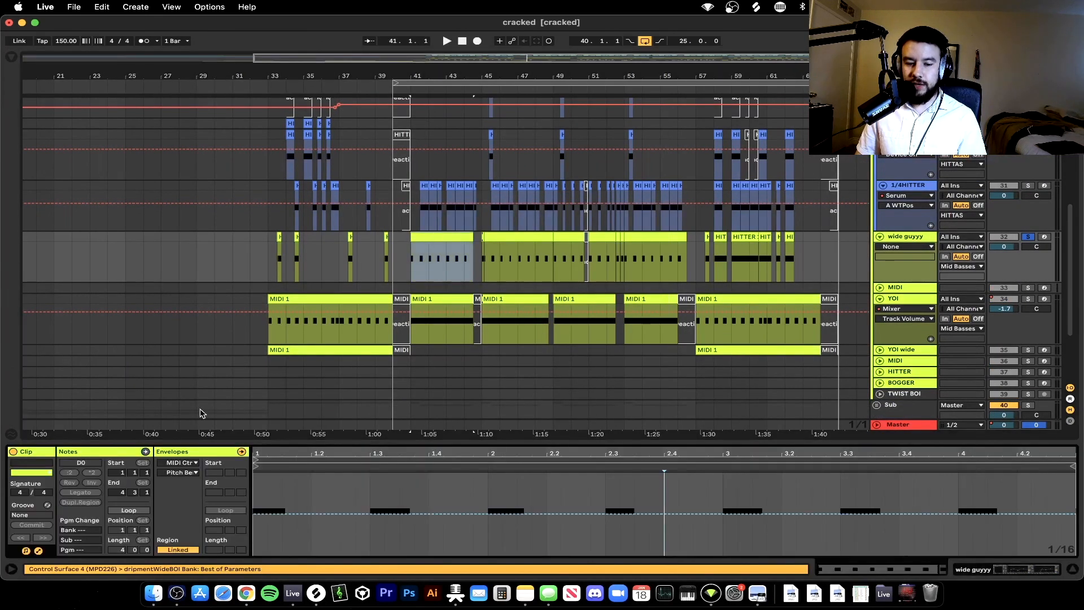
left_click(962, 572)
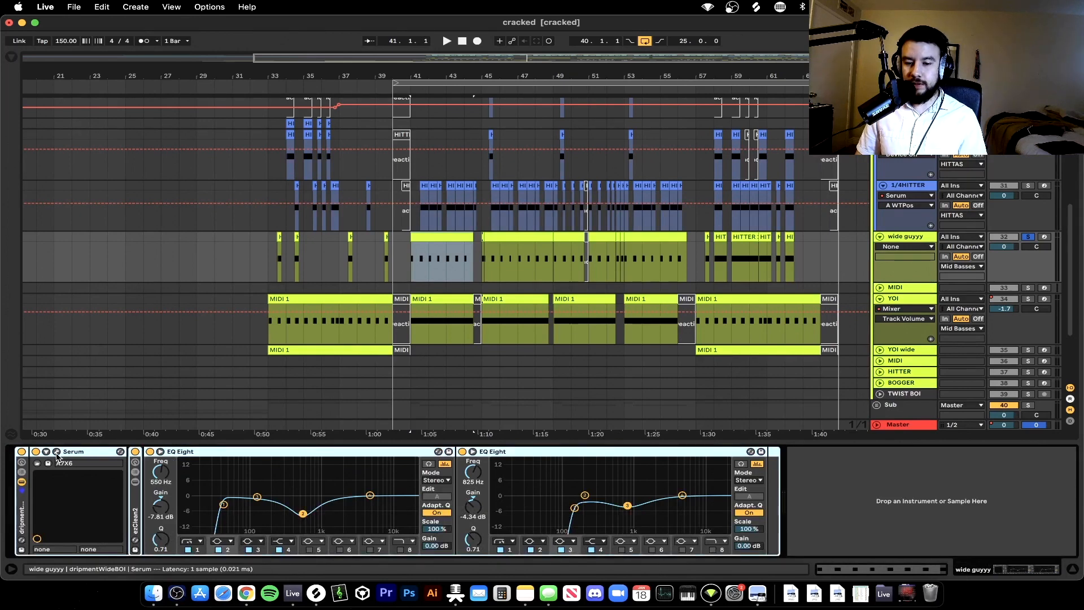
key("super+alt+p")
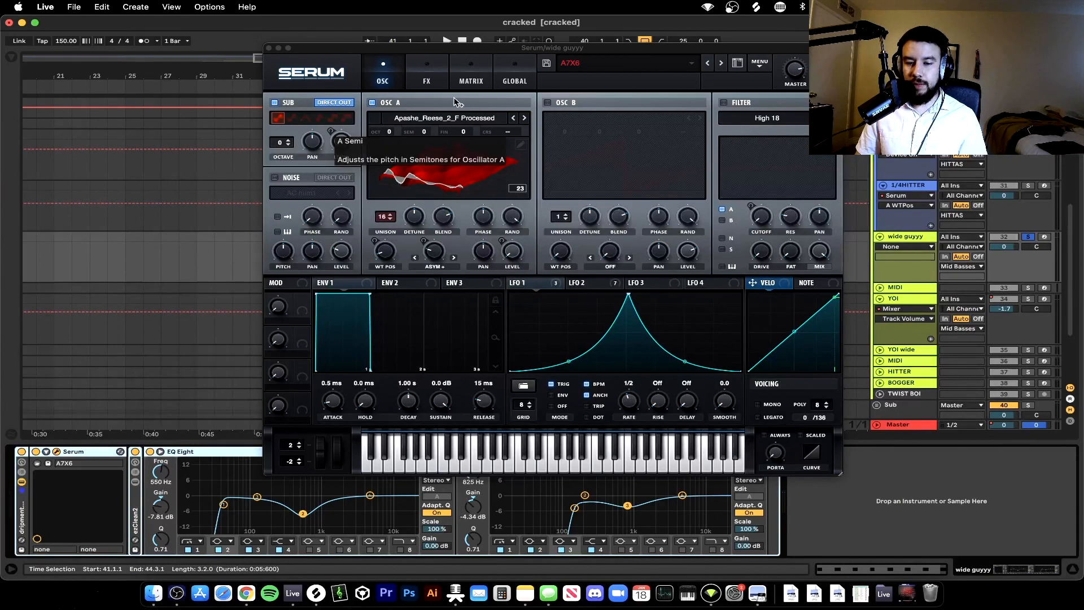
left_click(269, 48)
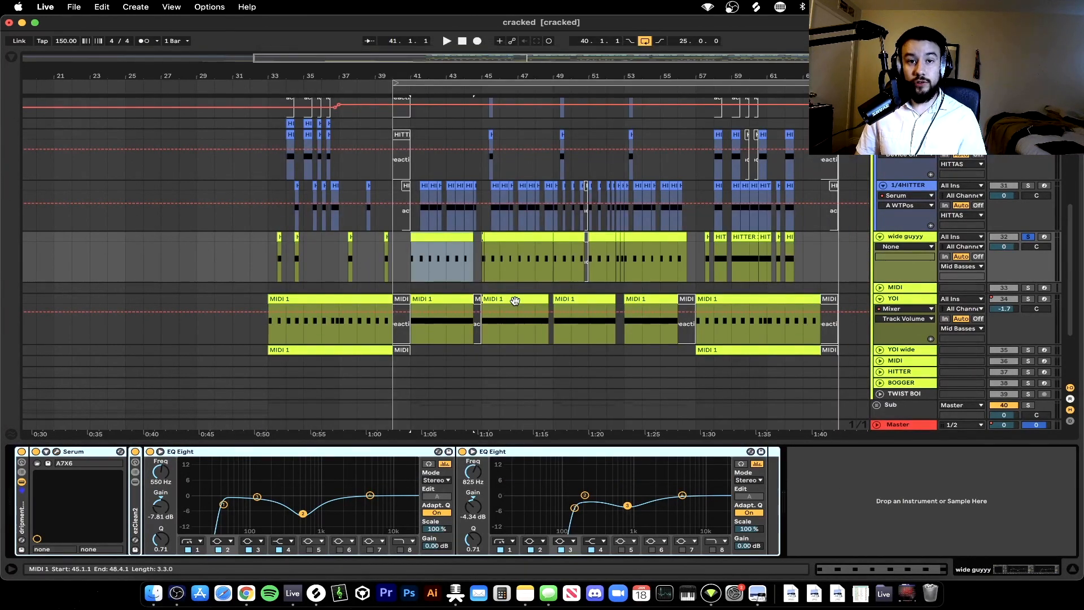
- Audition wide guyyy from bar 41.1, alone and with 1/4HITTER soloed alongside, and examine how their clips interlock after clearing the solos
scroll(612, 291, "down", 3)
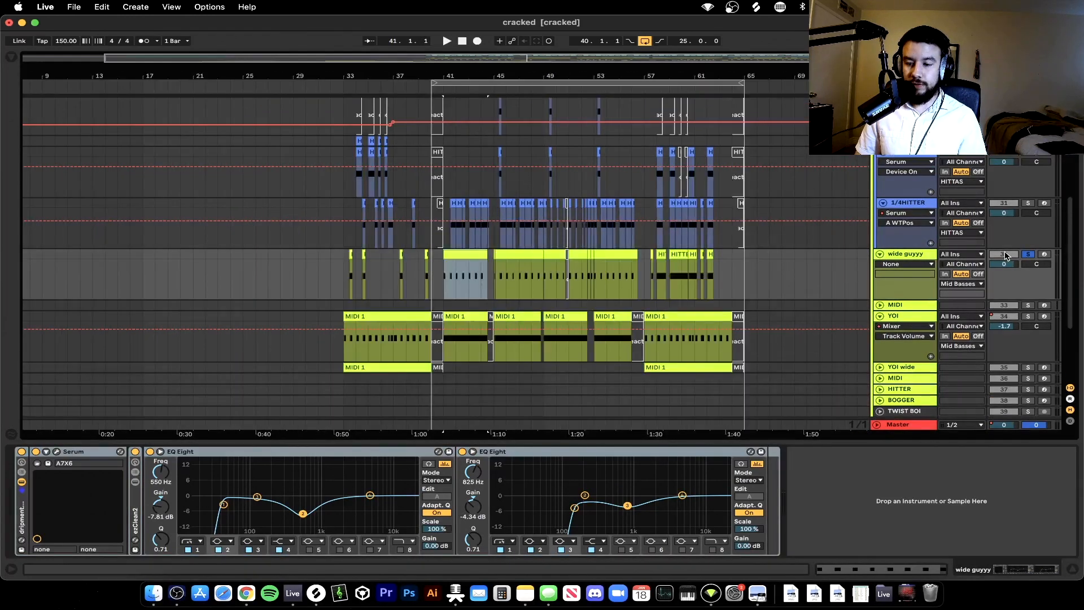
key("space")
scroll(721, 288, "up", 3)
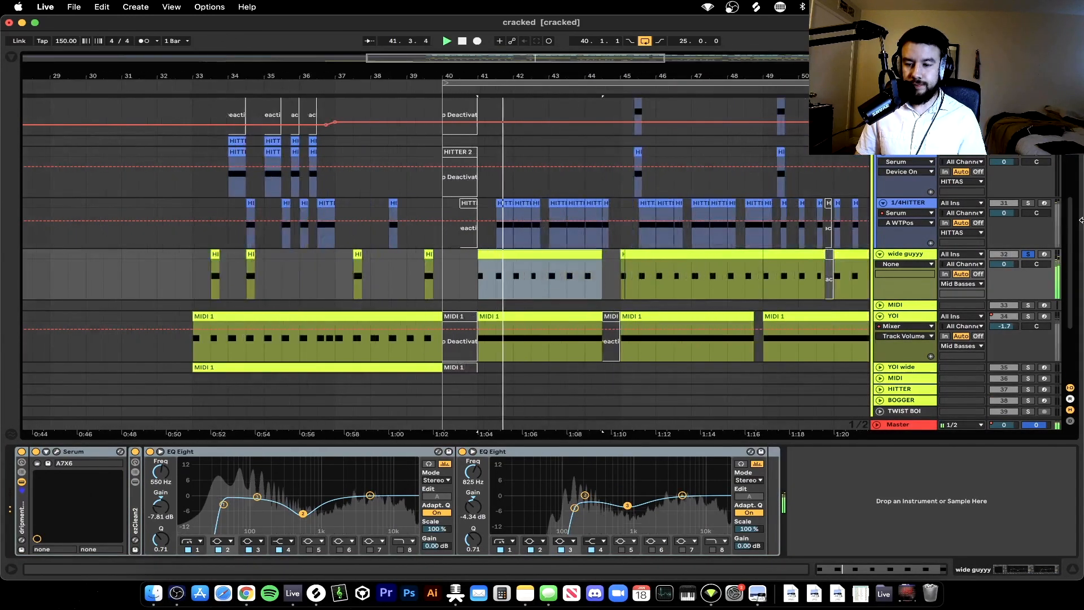
left_click(1028, 203)
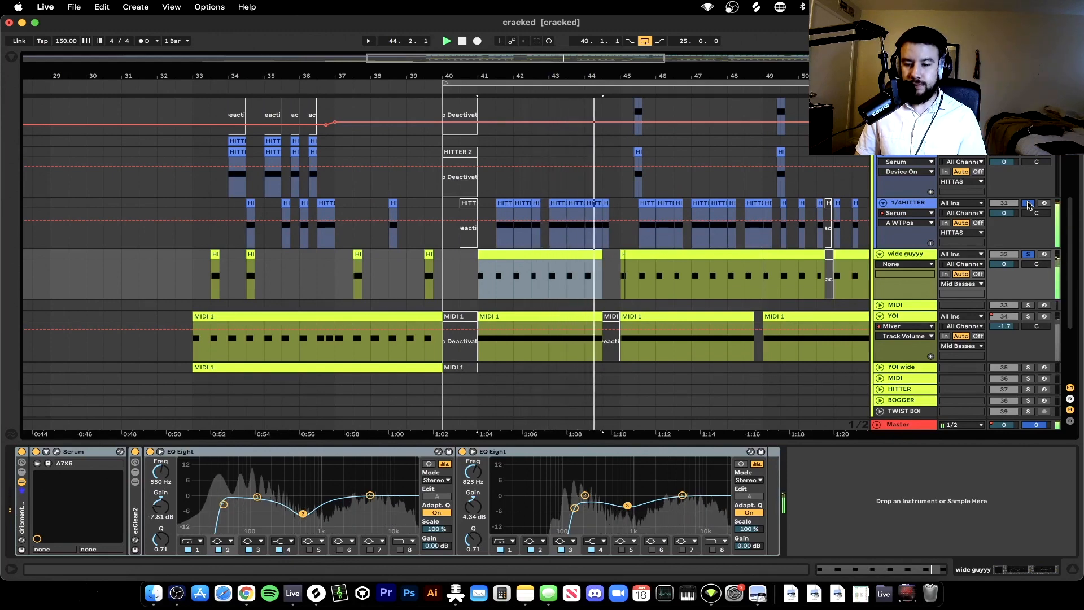
left_click(1028, 203)
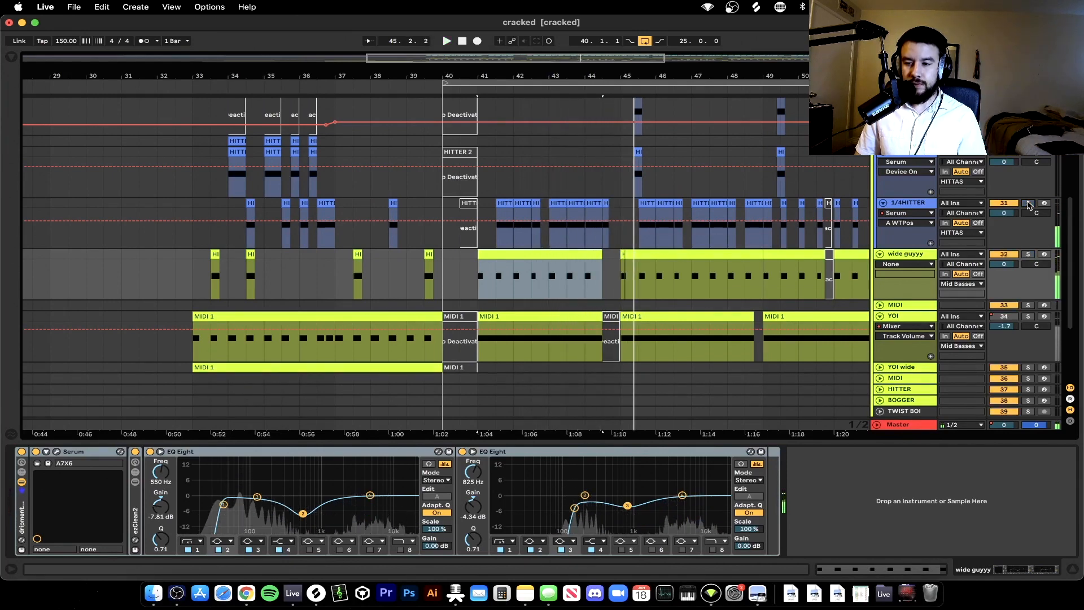
key("plus")
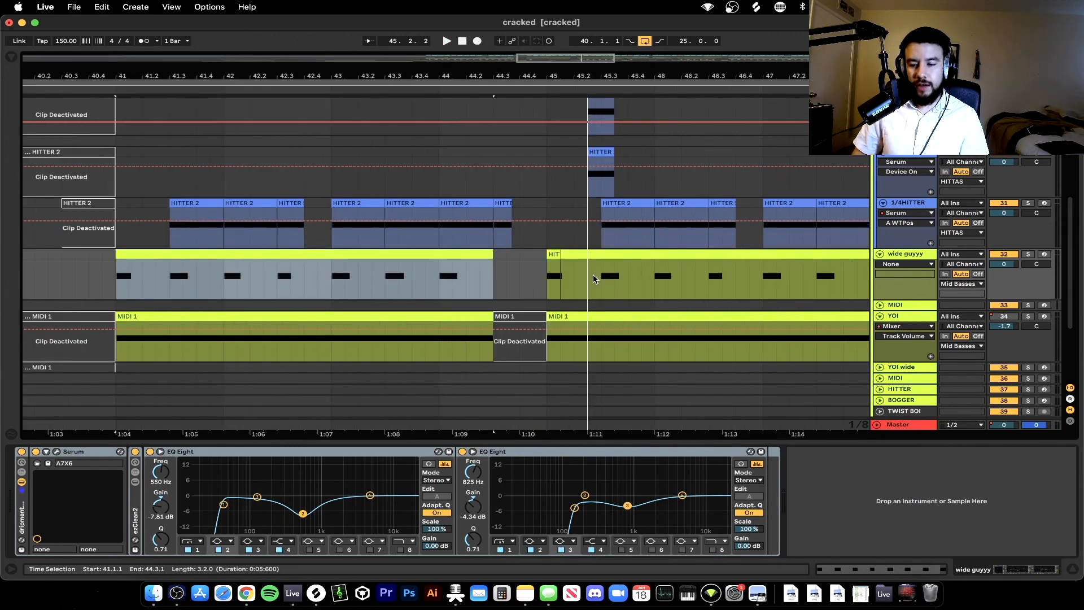
scroll(593, 276, "down", 5)
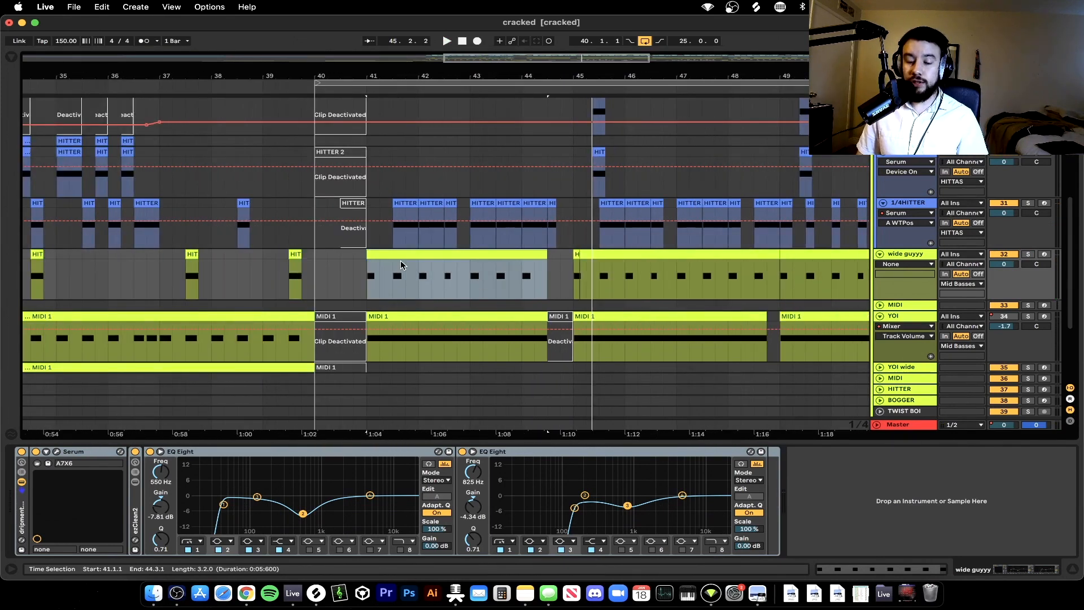
scroll(401, 261, "down", 1)
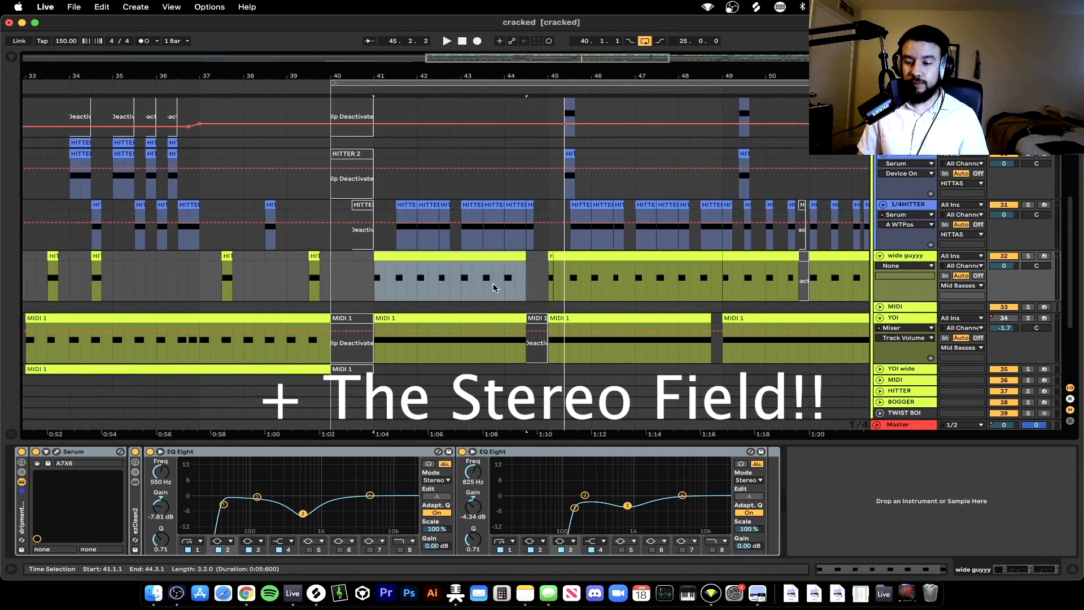
- Audition the YOI track in solo from its clip at bar 41.1 and open its Serum plugin
left_click(1028, 318)
scroll(589, 283, "down", 3)
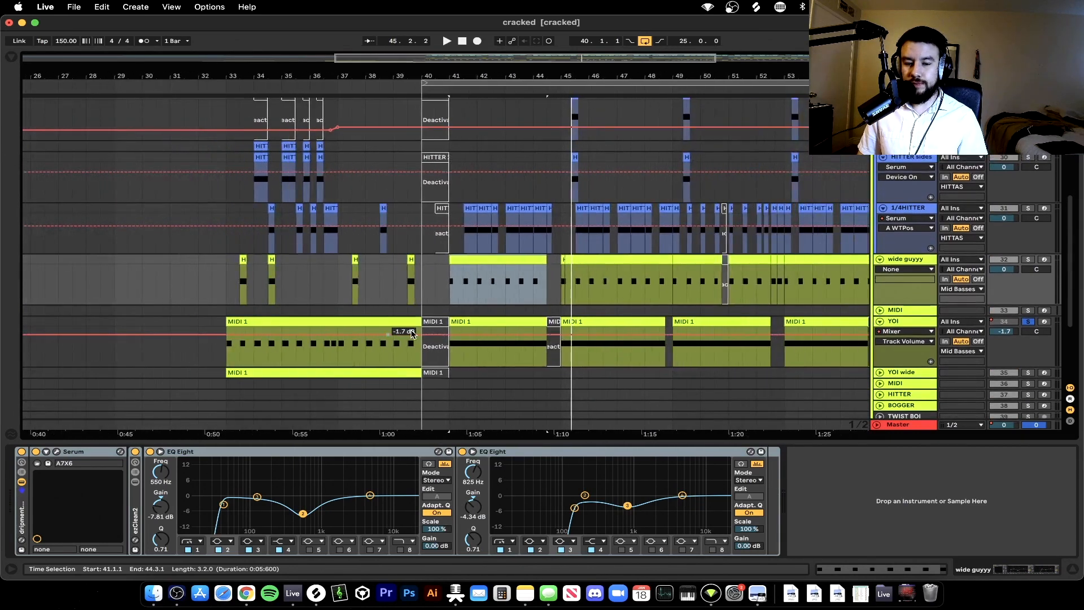
left_click(465, 322)
key("space")
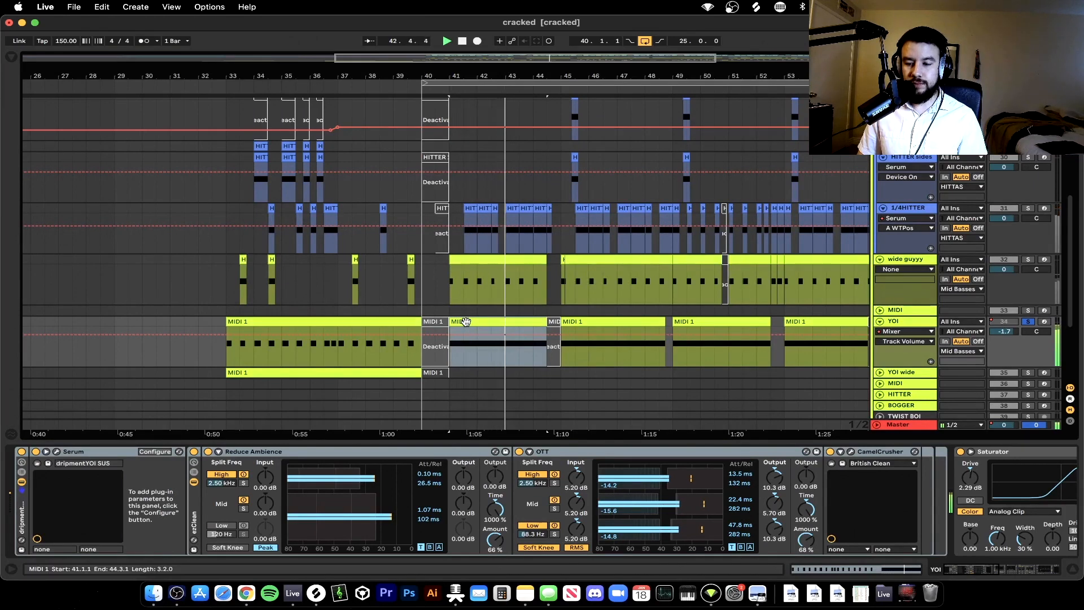
scroll(466, 320, "down", 3)
key("space")
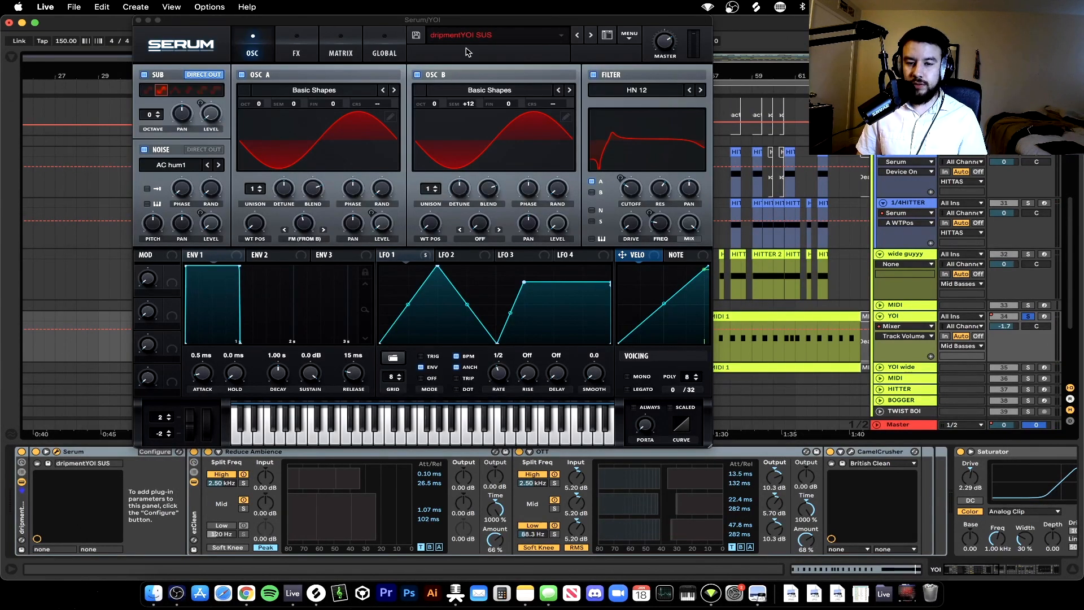
- Play YOI with its Serum open, review the plugin's effects rack and oscillators, and close the plugin
key("space")
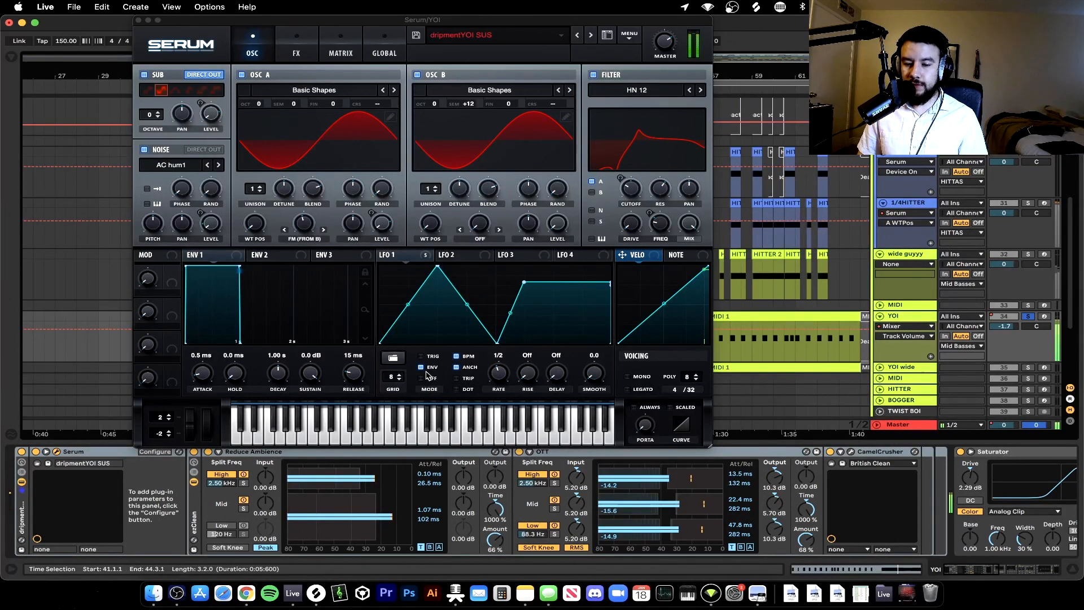
left_click(297, 48)
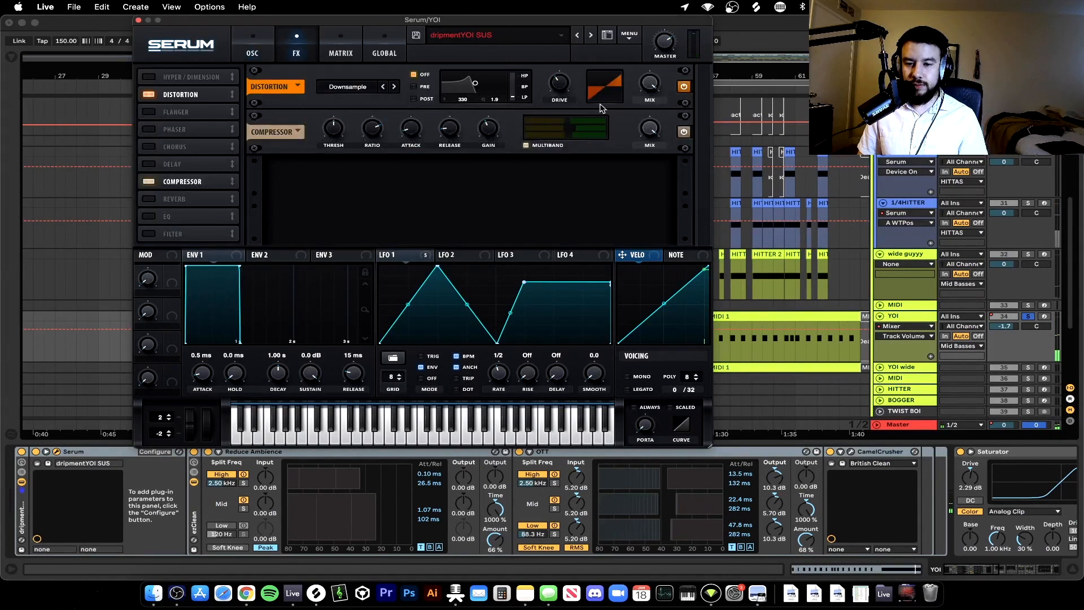
left_click(252, 48)
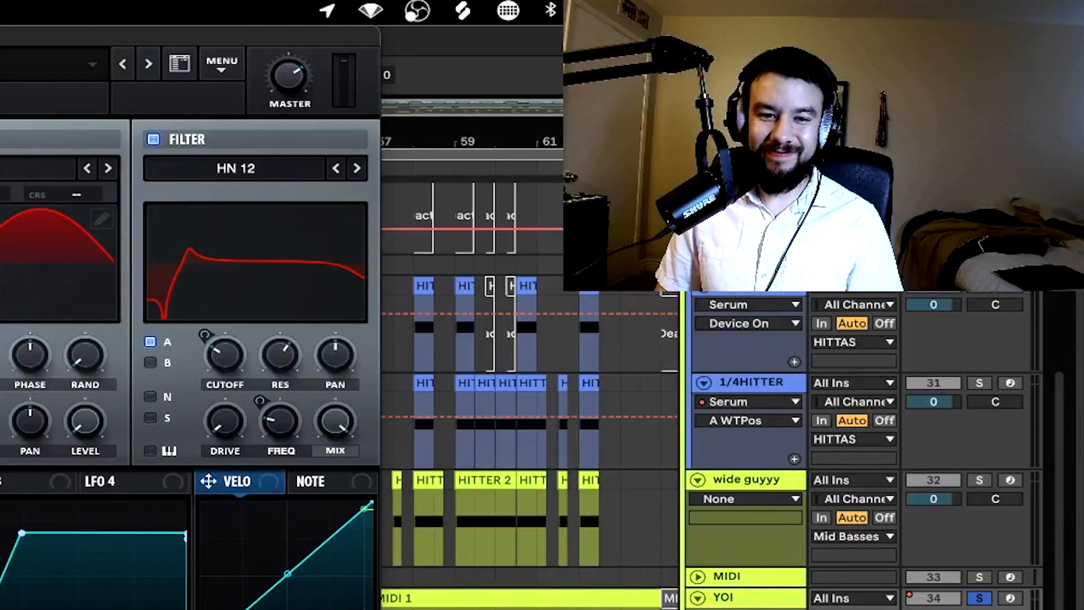
left_click(138, 20)
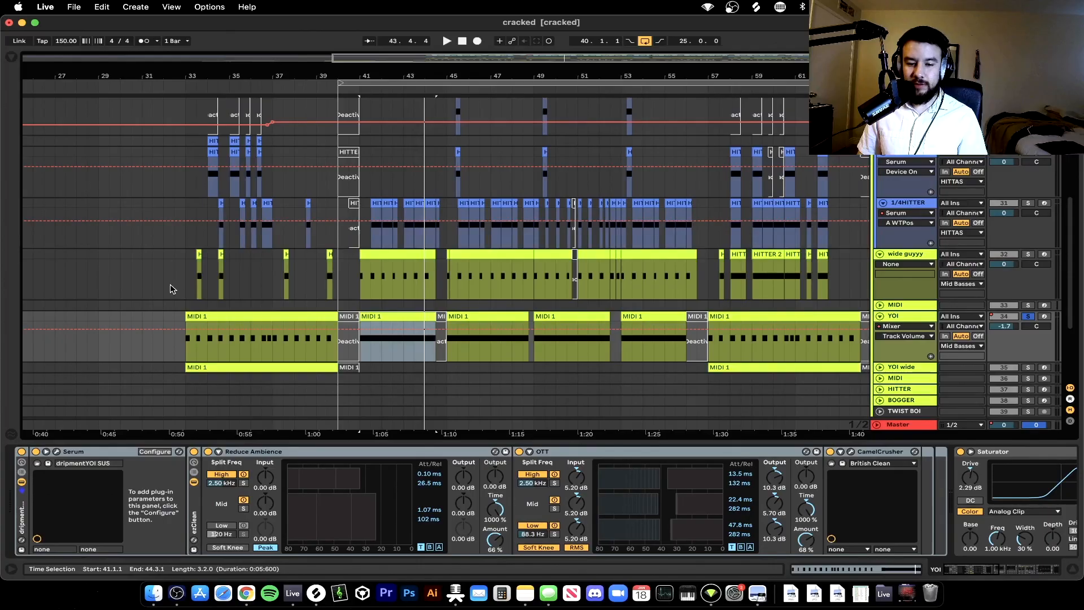
- Show the notes of the YOI clip at bar 33 without the envelopes section, and play from there with YOI unsoloed
double_click(218, 326)
left_click(38, 551)
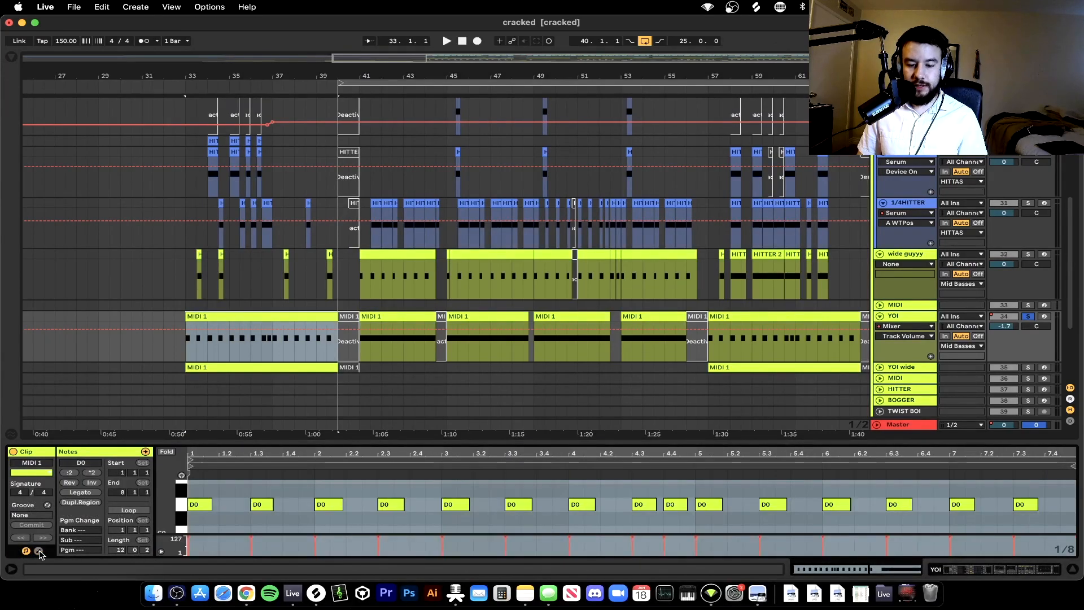
key("space")
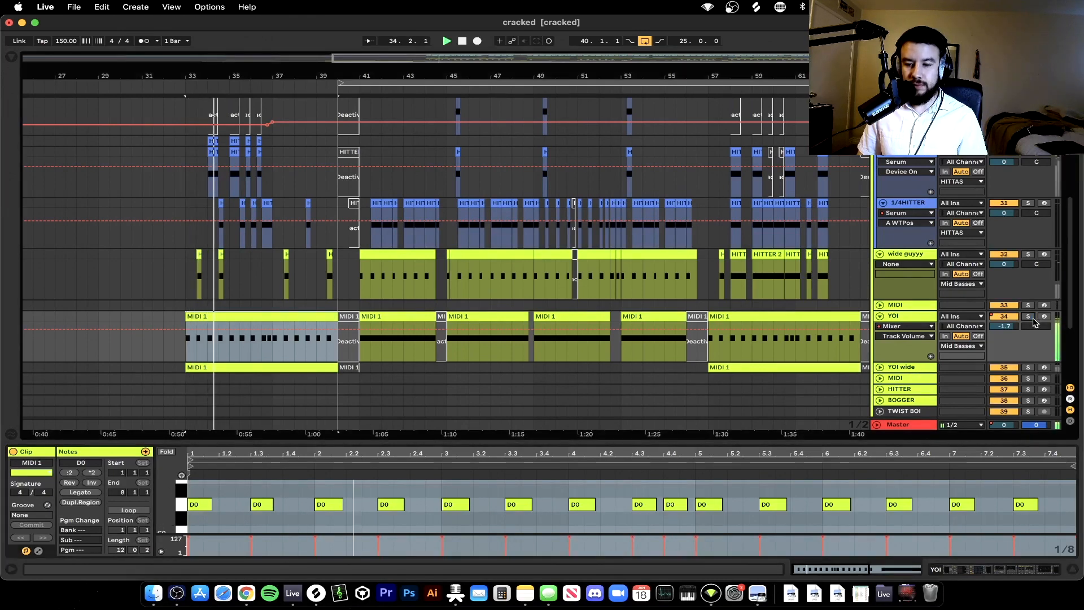
left_click(1034, 320)
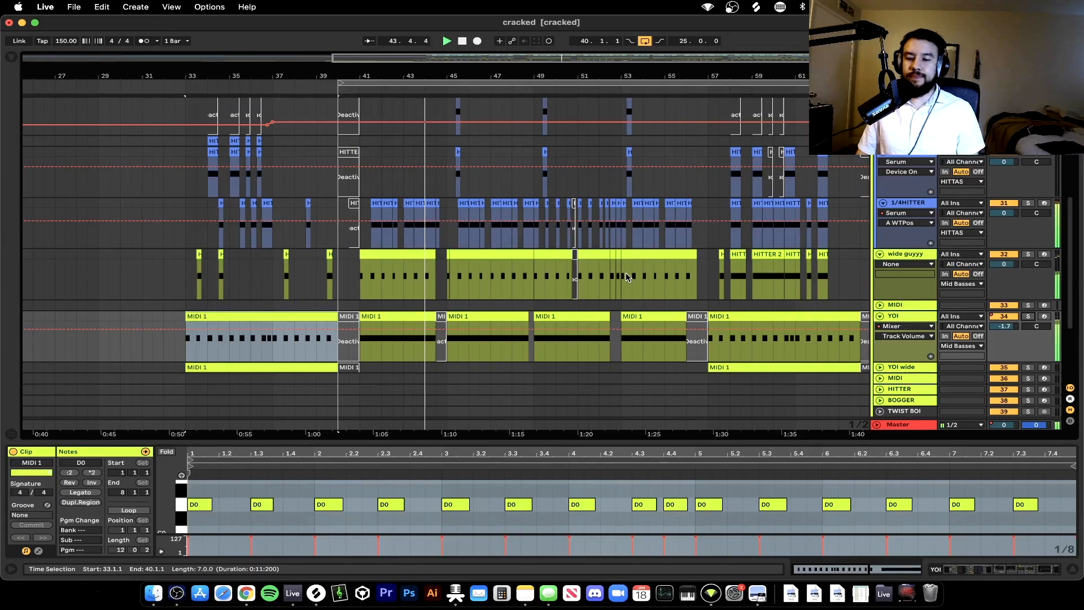
scroll(626, 273, "down", 3)
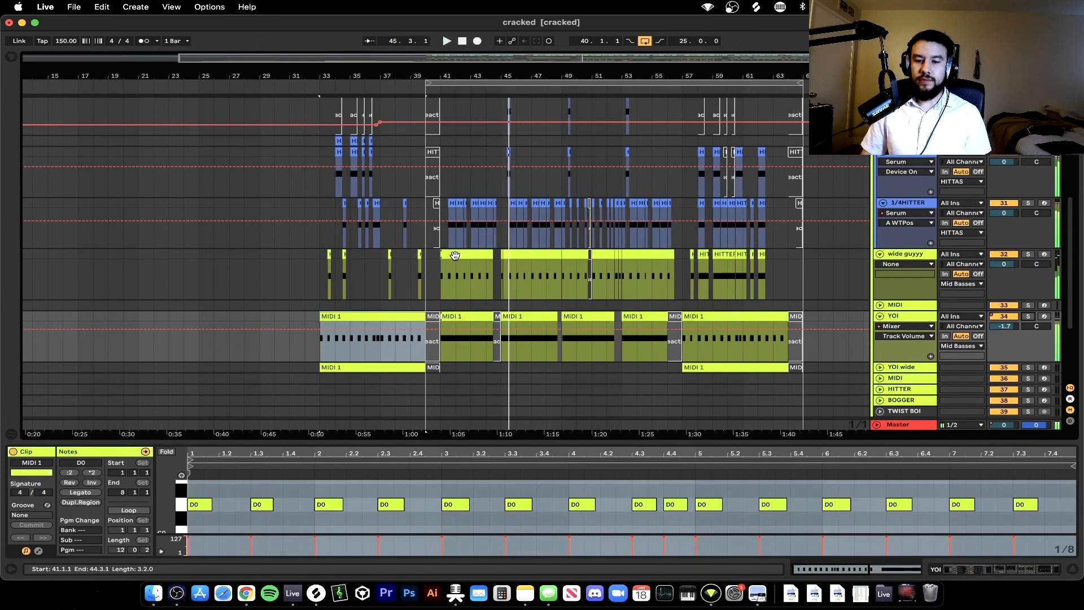
- Stop playback, select the YOI clips across bars 33 to 65, and play the section from bar 33 with its clip notes shown
key("space")
left_click_drag(320, 373, 804, 355)
scroll(508, 368, "up", 2)
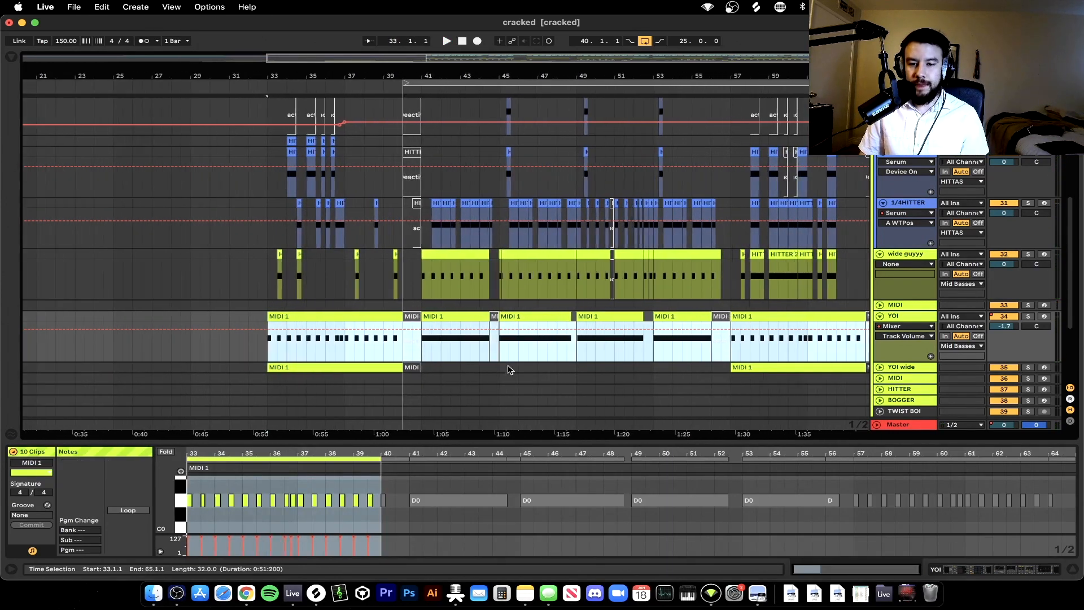
double_click(292, 351)
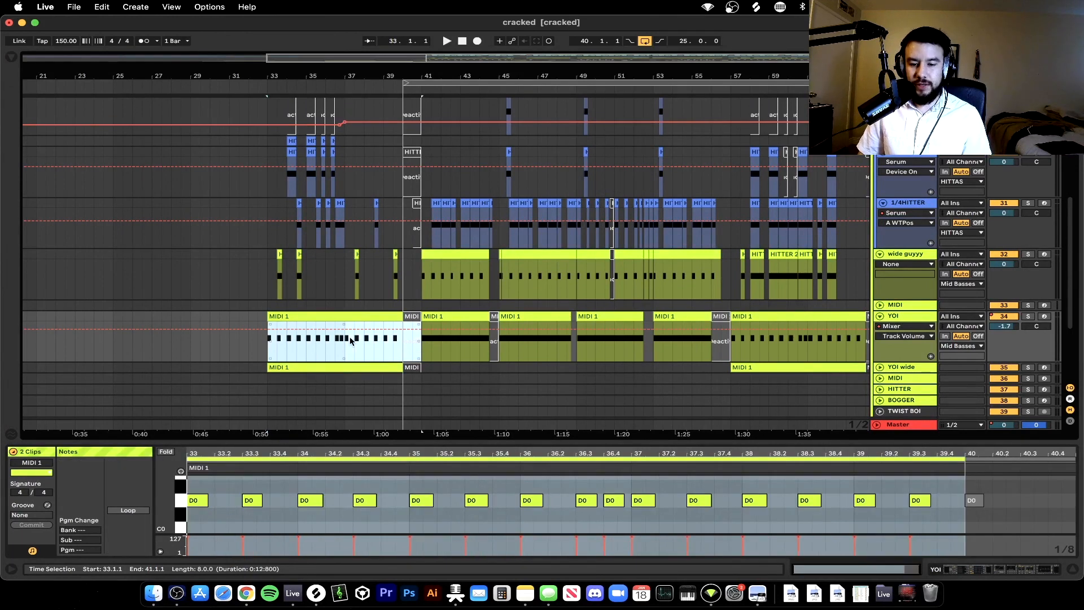
scroll(379, 342, "down", 1)
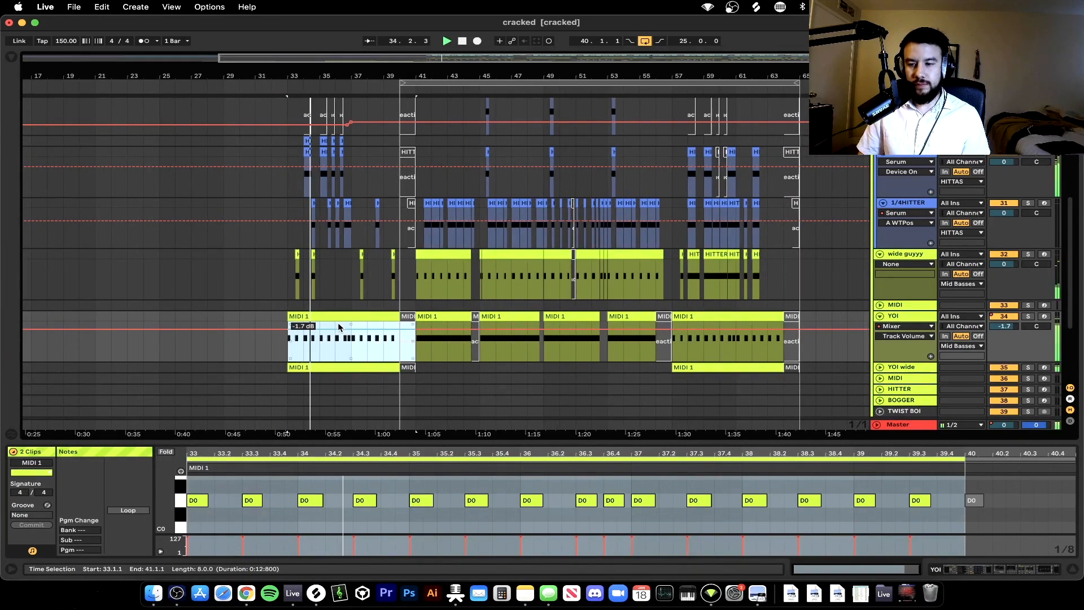
scroll(339, 326, "up", 3)
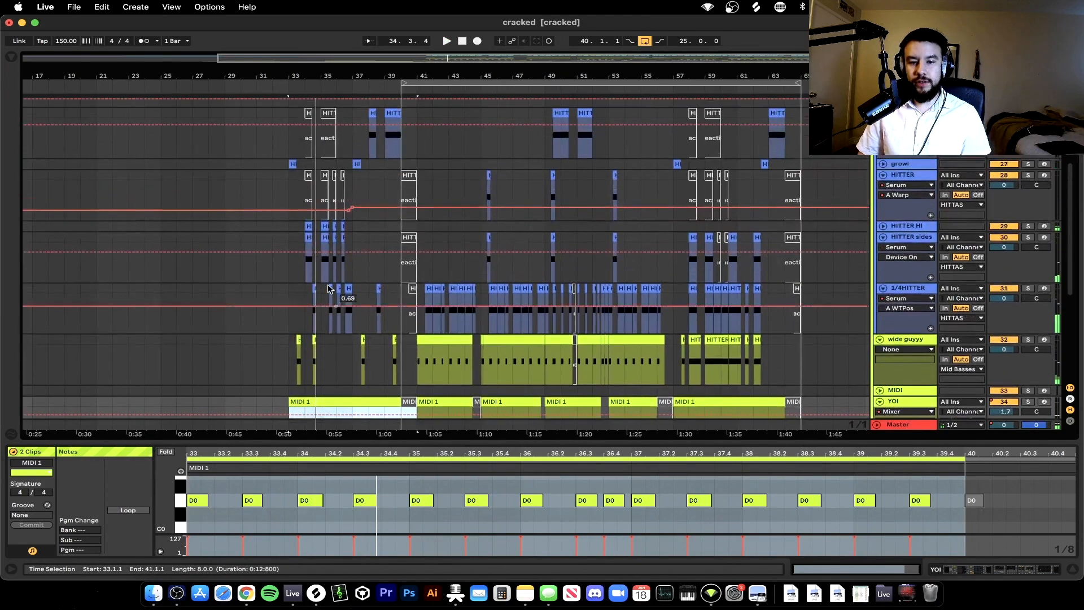
- Audition the HITTER sides clip at bar 34 with HITTER HI soloed, and clear the solo
scroll(330, 289, "up", 4)
scroll(373, 283, "left", 2)
left_click(339, 258)
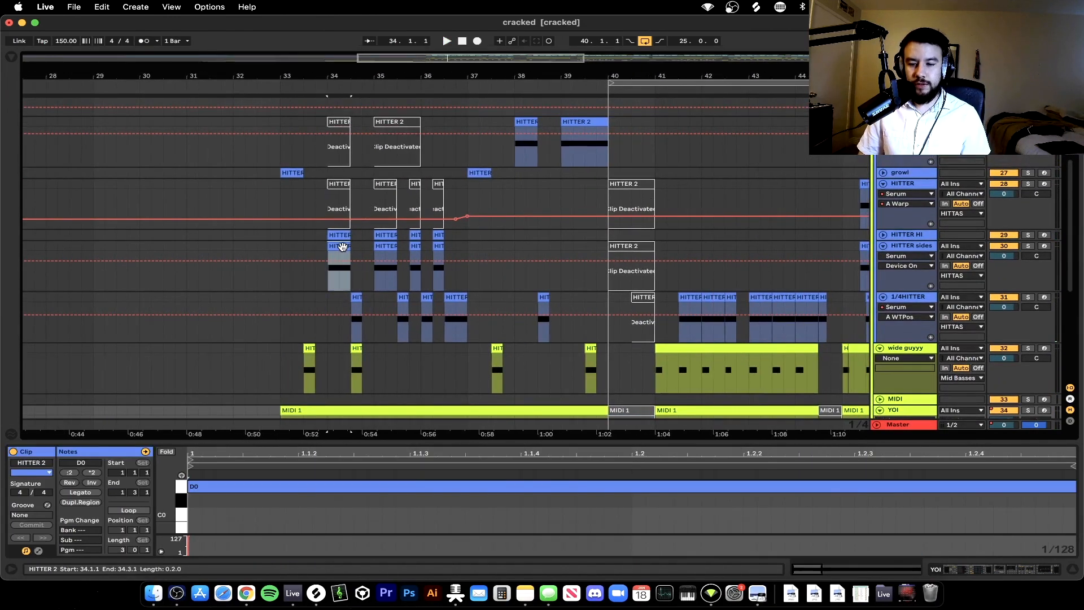
key("space")
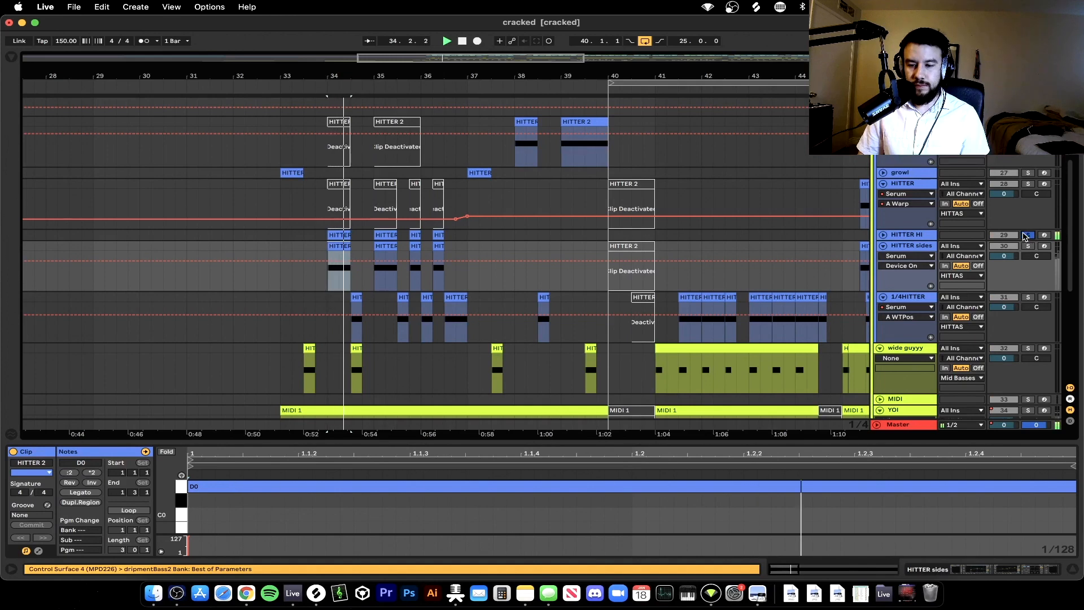
scroll(644, 238, "down", 4)
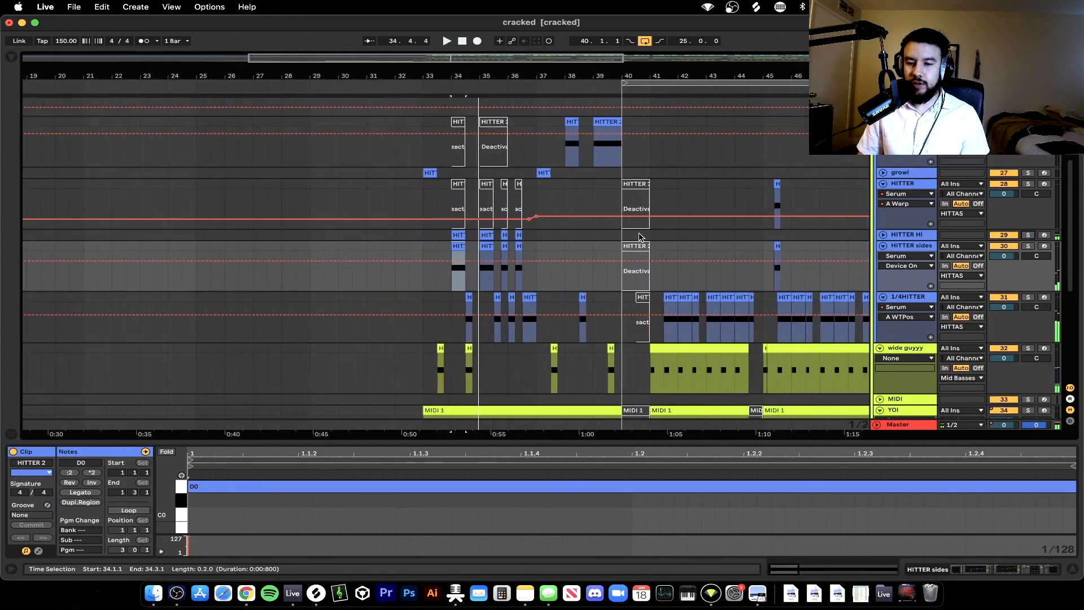
- Unfold the HITTER HI track and play the HITTER layers together with the other basses through bar 37
left_click(884, 236)
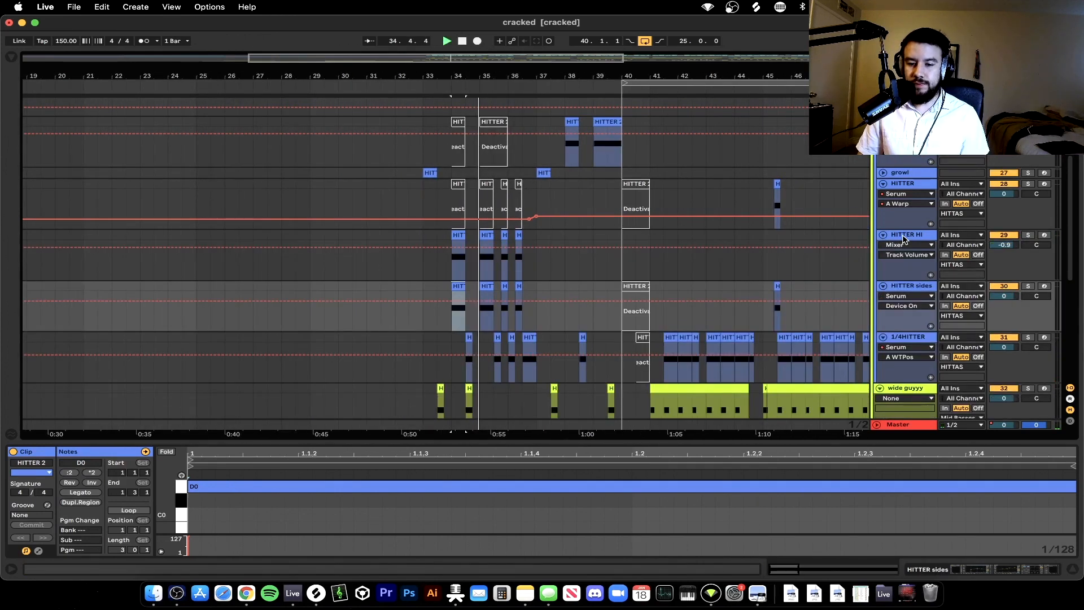
scroll(746, 246, "down", 3)
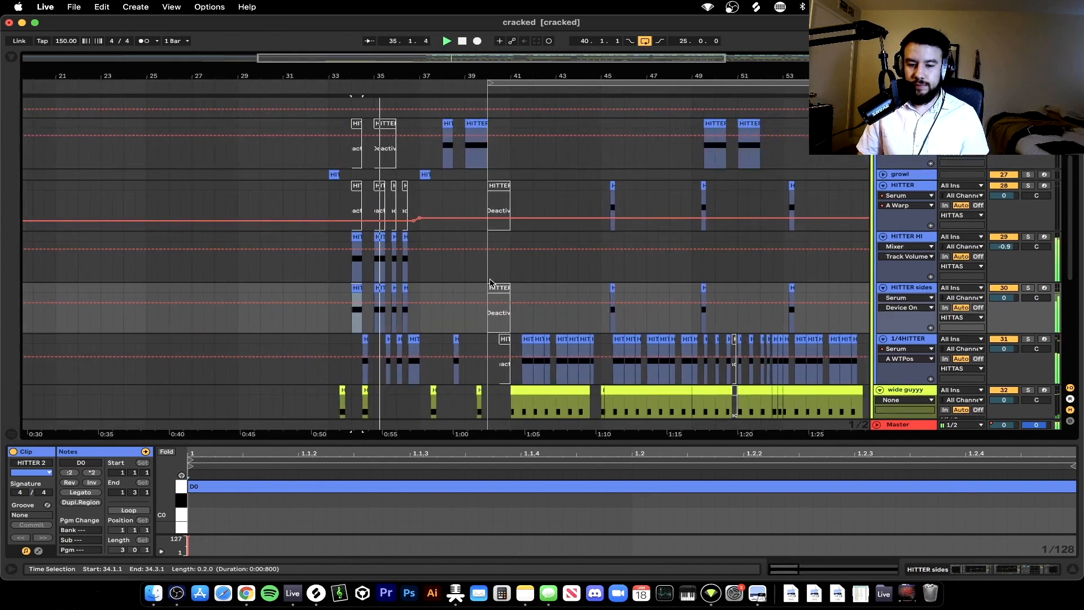
scroll(490, 283, "down", 2)
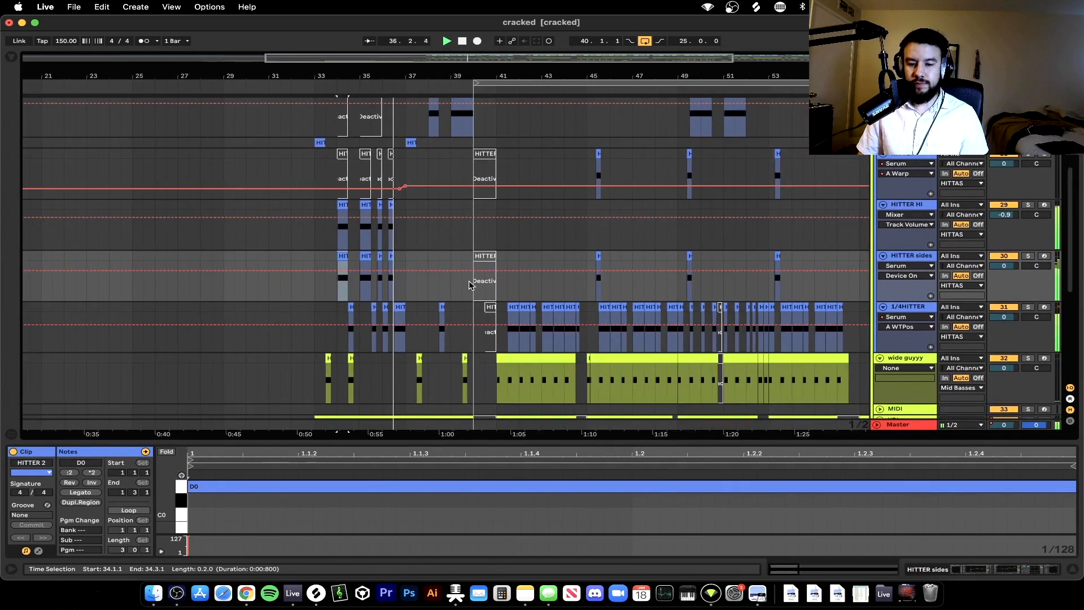
scroll(381, 316, "up", 3)
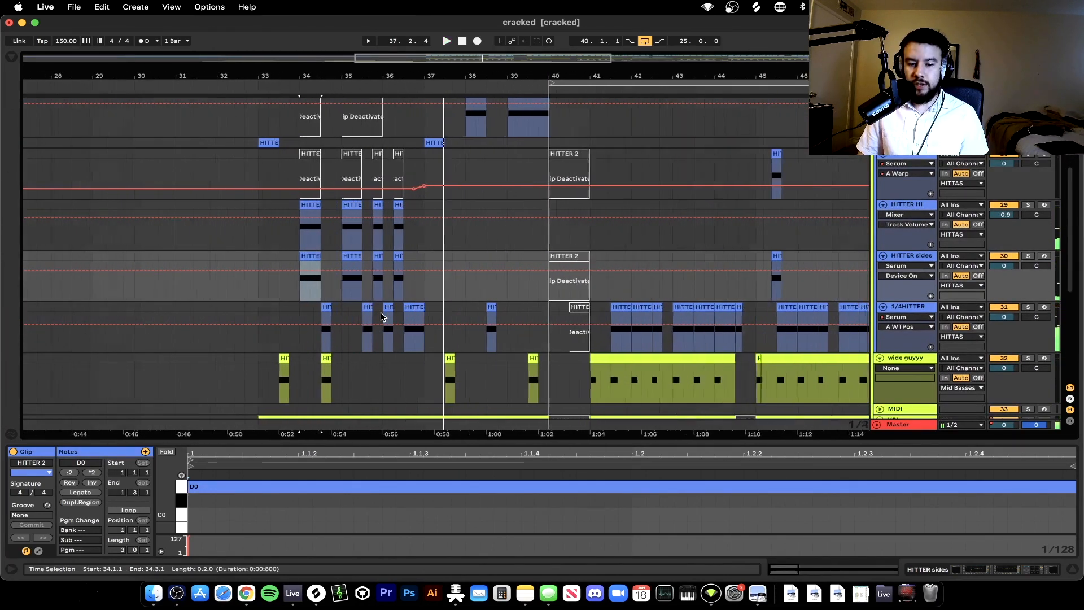
- Inspect the HITTER HI clip at bar 34 and the 1/4HITTER clip at bar 35.3, and close the 1/4HITTER Serum window
scroll(373, 299, "up", 3)
left_click(271, 215)
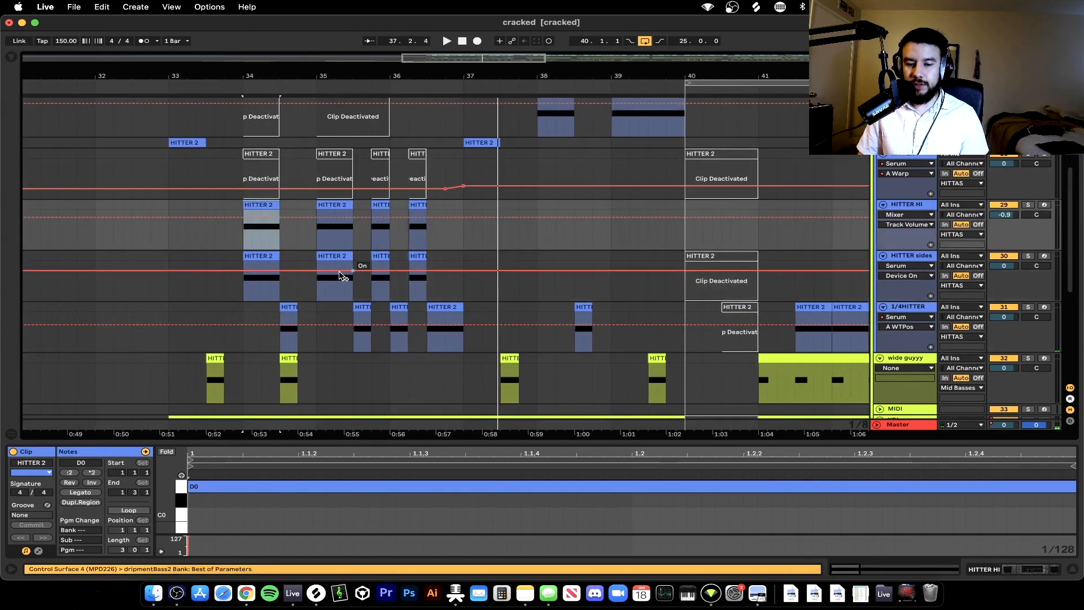
left_click(403, 310)
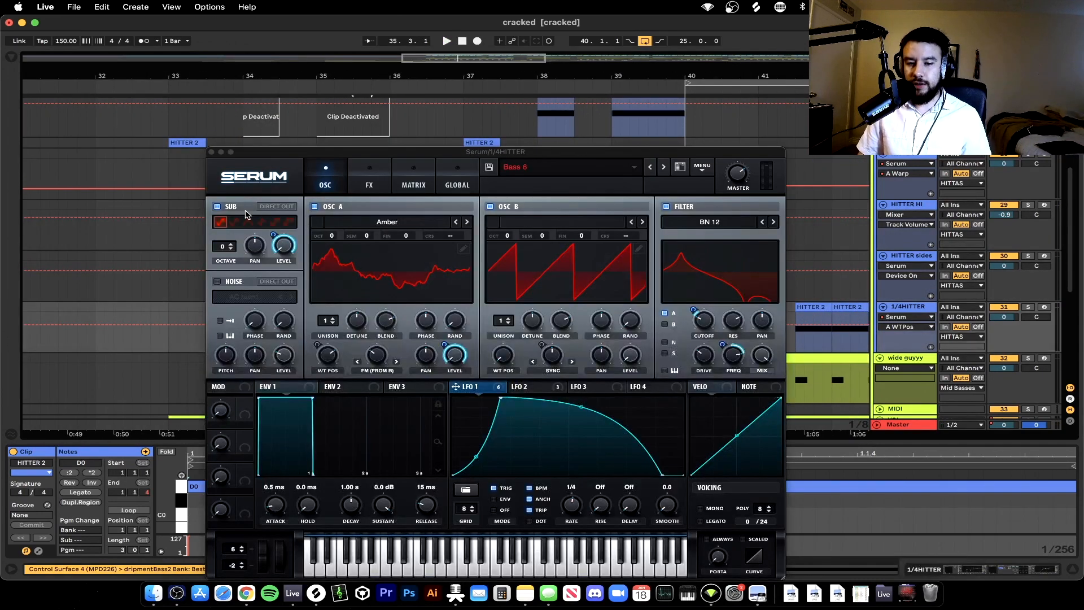
left_click(220, 151)
- Inspect the wide guyyy clip at bar 33.3 and the notes of the YOI clip at bar 33
scroll(362, 307, "down", 3)
left_click(217, 289)
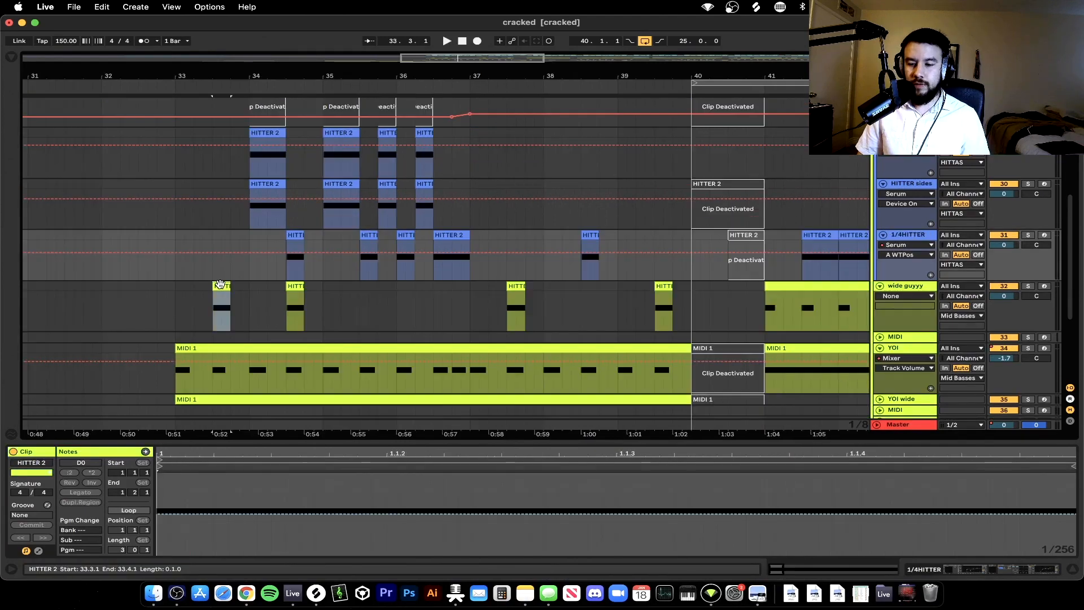
scroll(229, 288, "down", 3)
scroll(281, 283, "down", 3)
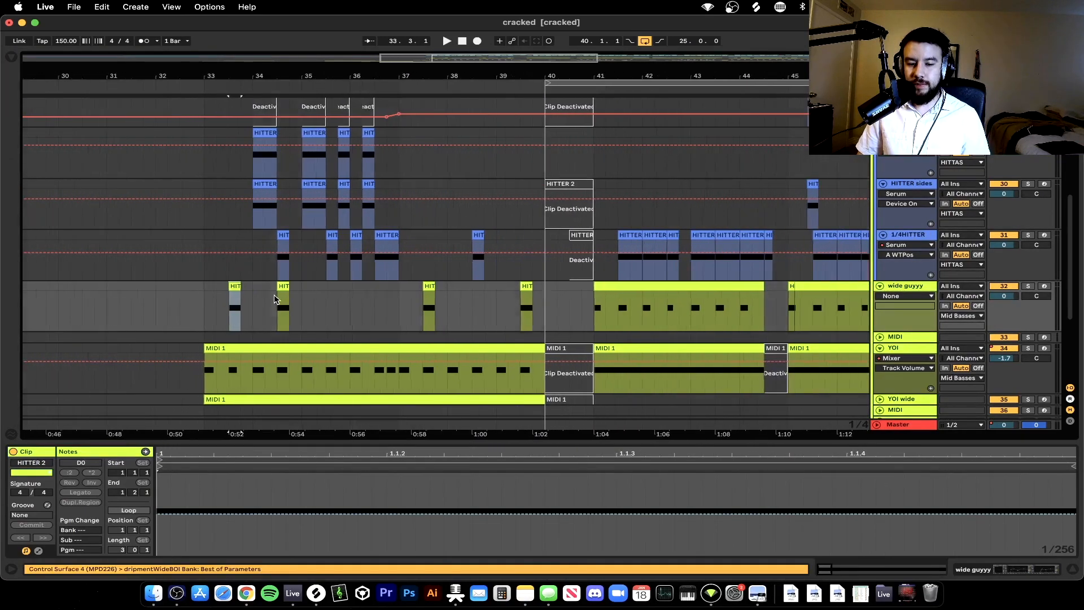
left_click(273, 294)
scroll(296, 277, "right", 5)
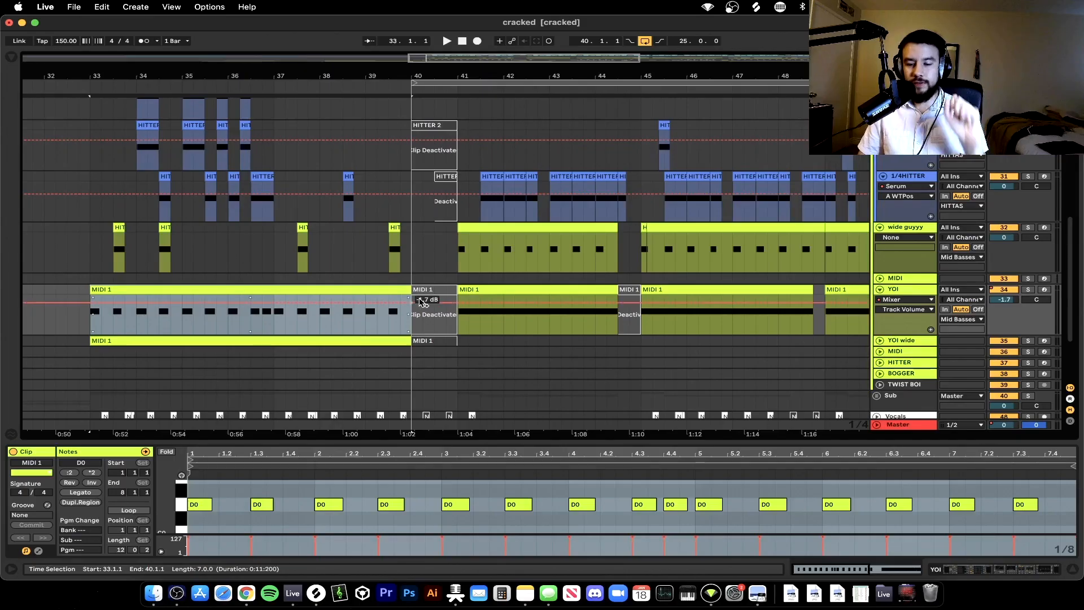
- Examine how the HITTER, 1/4HITTER, wide guyyy and YOI clips are laid out before and after bar 40
scroll(238, 453, "right", 4)
scroll(238, 453, "down", 3)
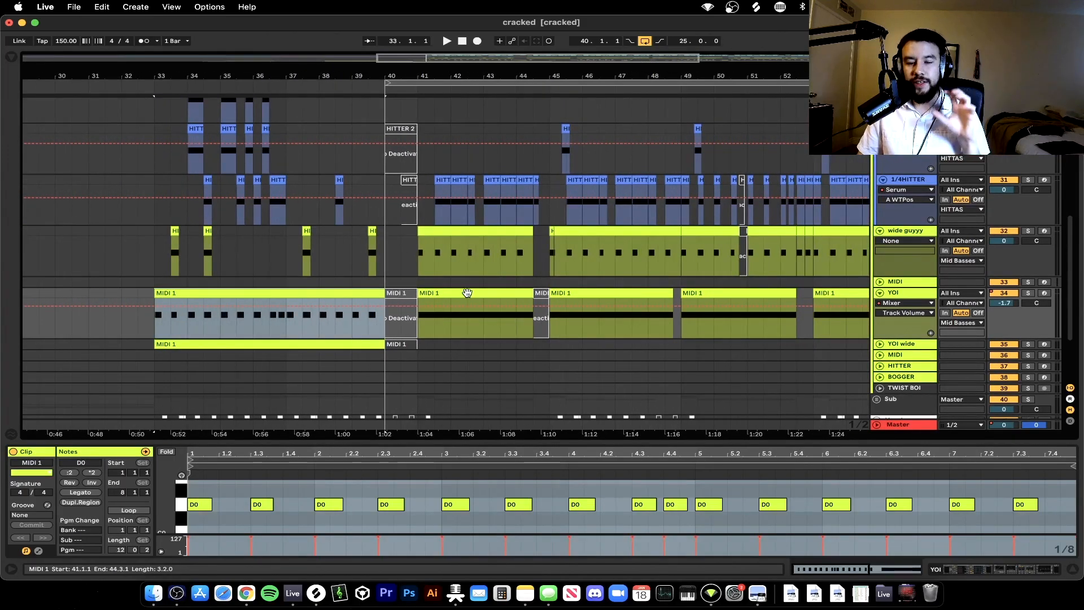
scroll(467, 292, "up", 3)
scroll(467, 295, "right", 1)
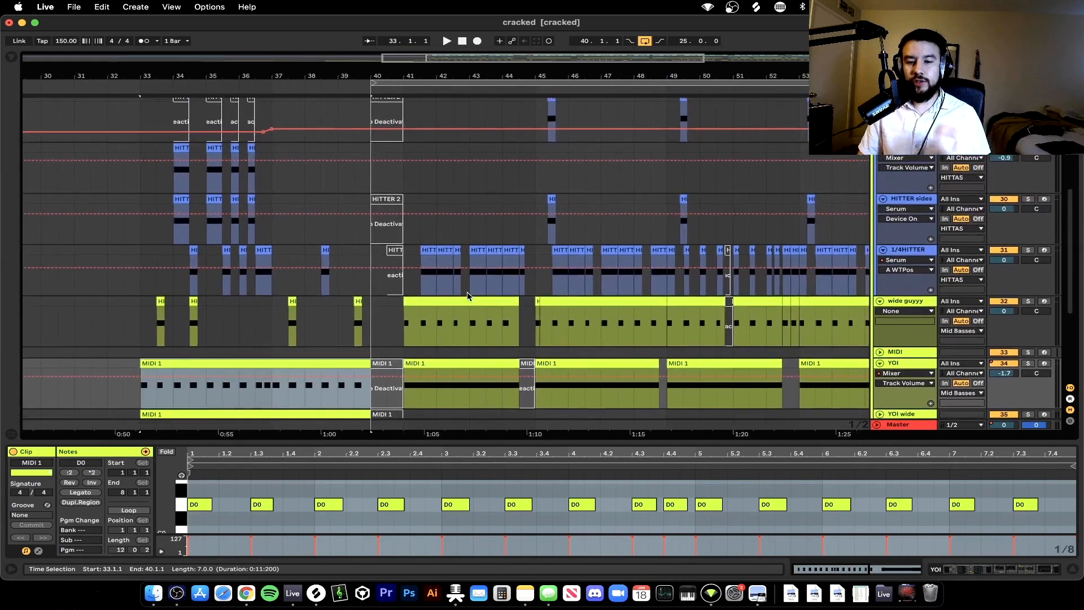
scroll(468, 296, "up", 1)
scroll(459, 296, "down", 2)
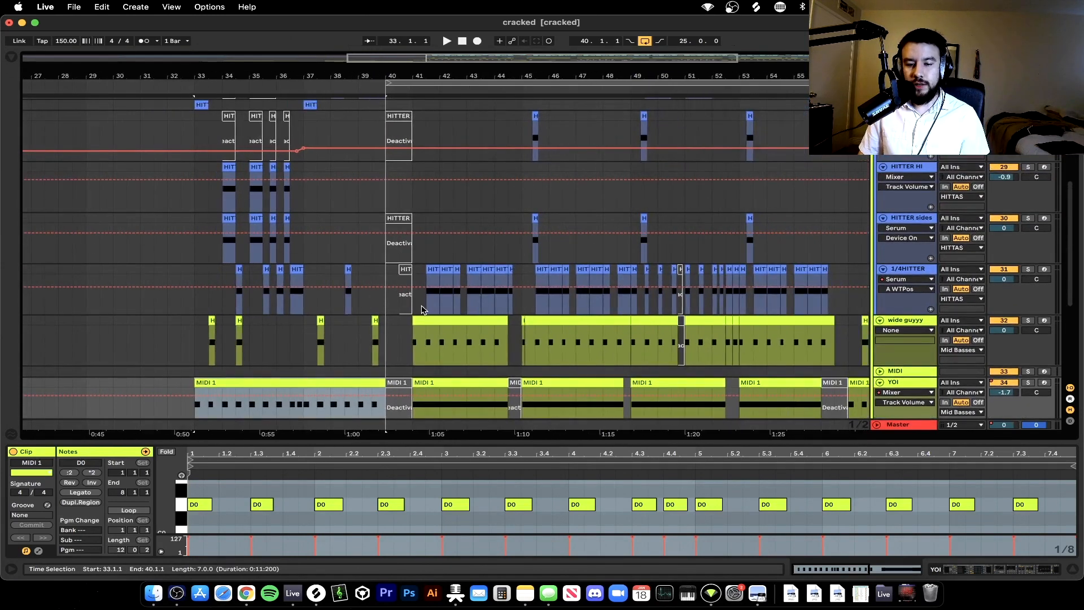
- Play from bar 40 with YOI muted and reactivated along the way, and hide the clip detail view
left_click(394, 309)
key("space")
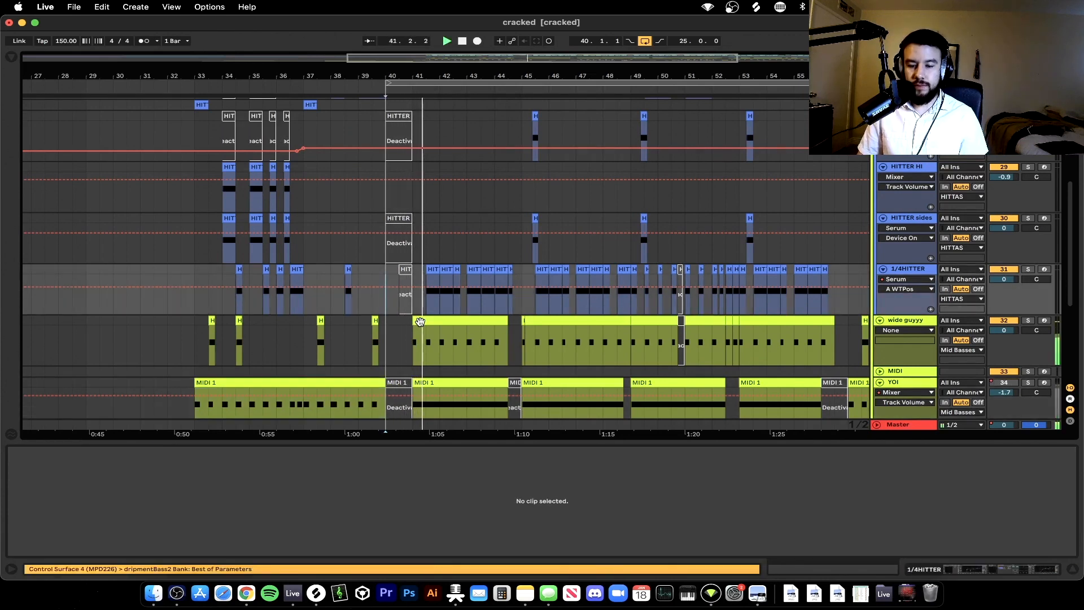
key("super+alt+l")
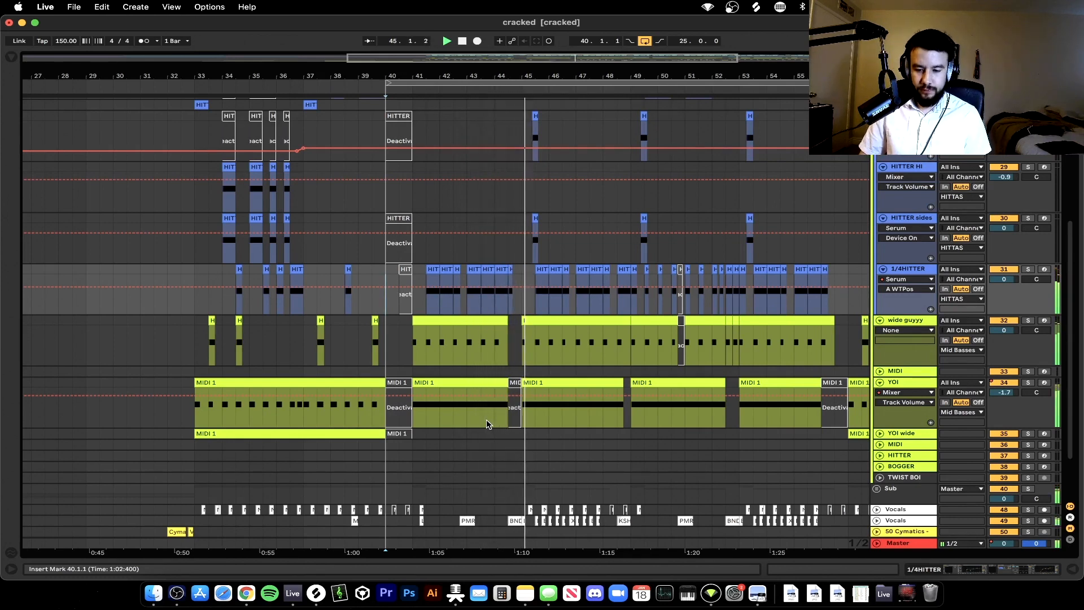
scroll(488, 421, "down", 3)
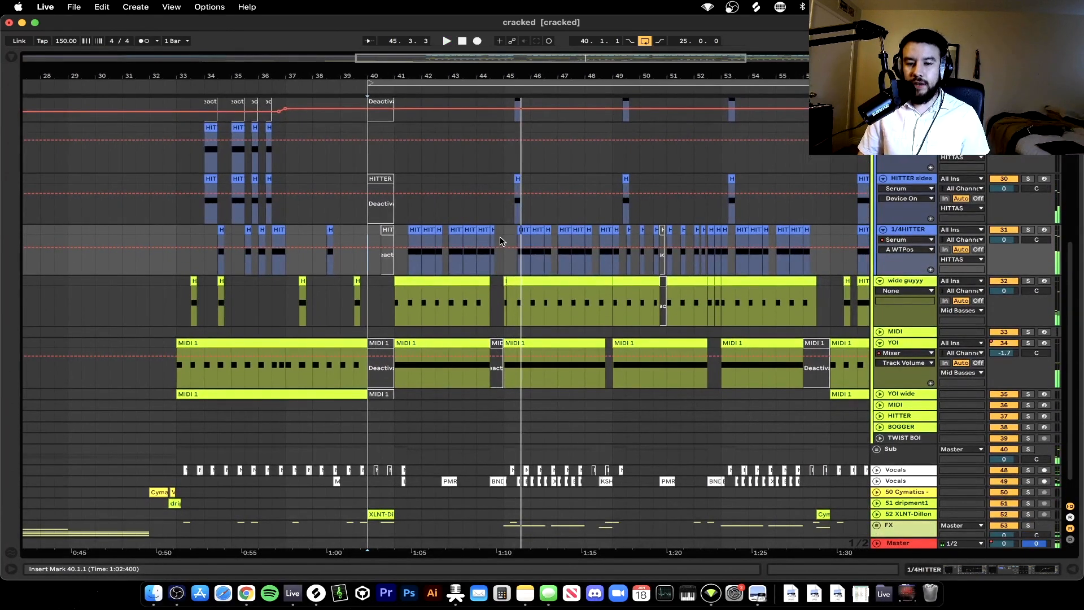
scroll(502, 241, "up", 4)
key("space")
- Play from the deactivated YOI clips at bars 44.3 and 40 to hear the gaps in the bass
left_click(493, 214)
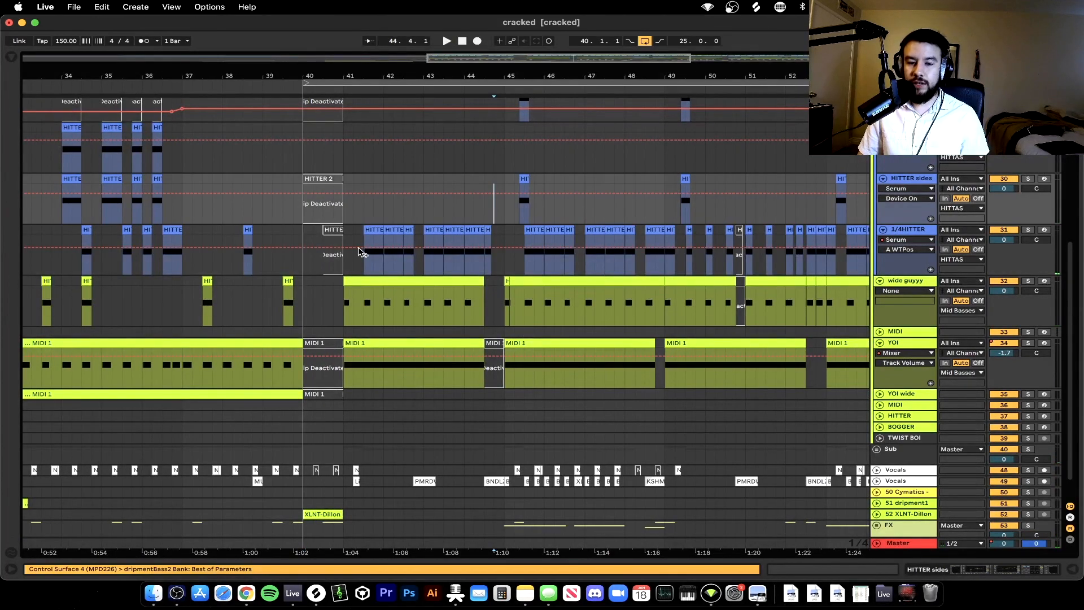
scroll(484, 349, "up", 3)
left_click(499, 367)
key("space")
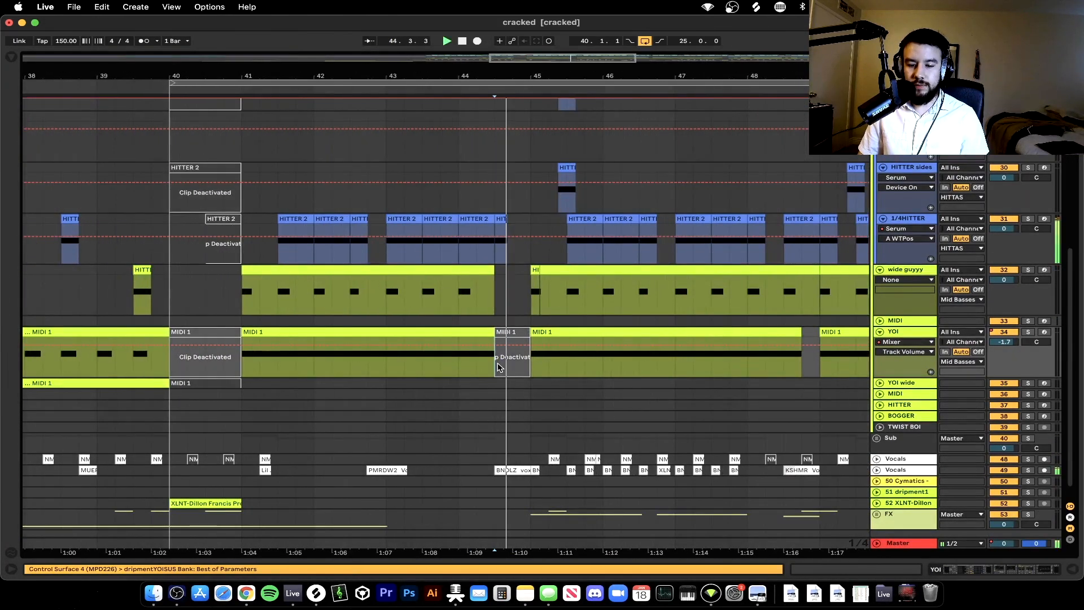
left_click(167, 367)
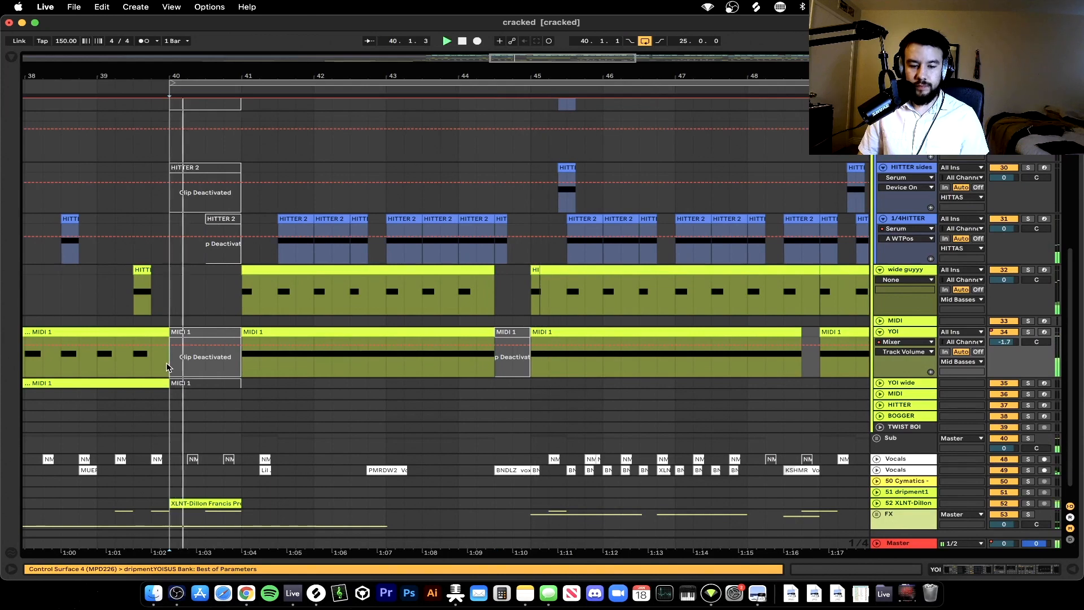
scroll(468, 358, "down", 1)
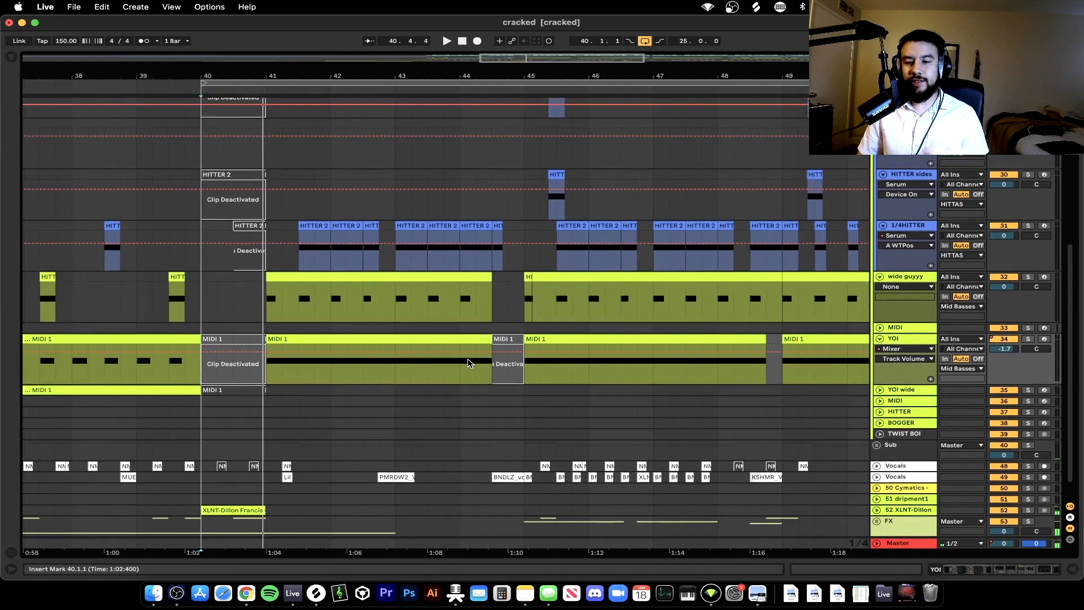
- Examine the alternation of the HITTER, wide guyyy and YOI clips across bars 33 to 65, placing the insert marker at bar 40
scroll(467, 363, "down", 3)
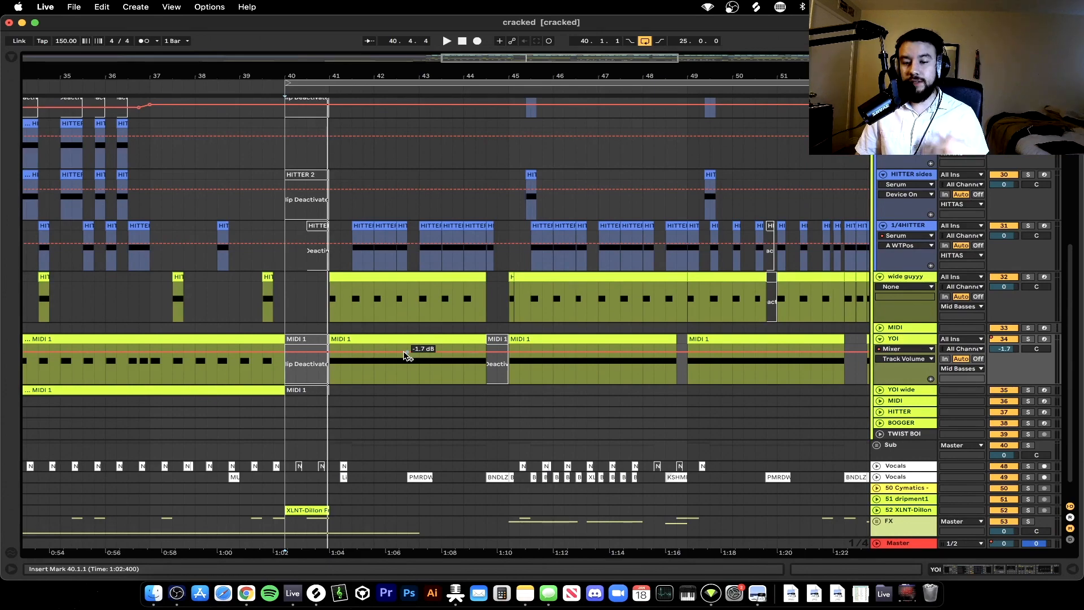
scroll(406, 356, "down", 7)
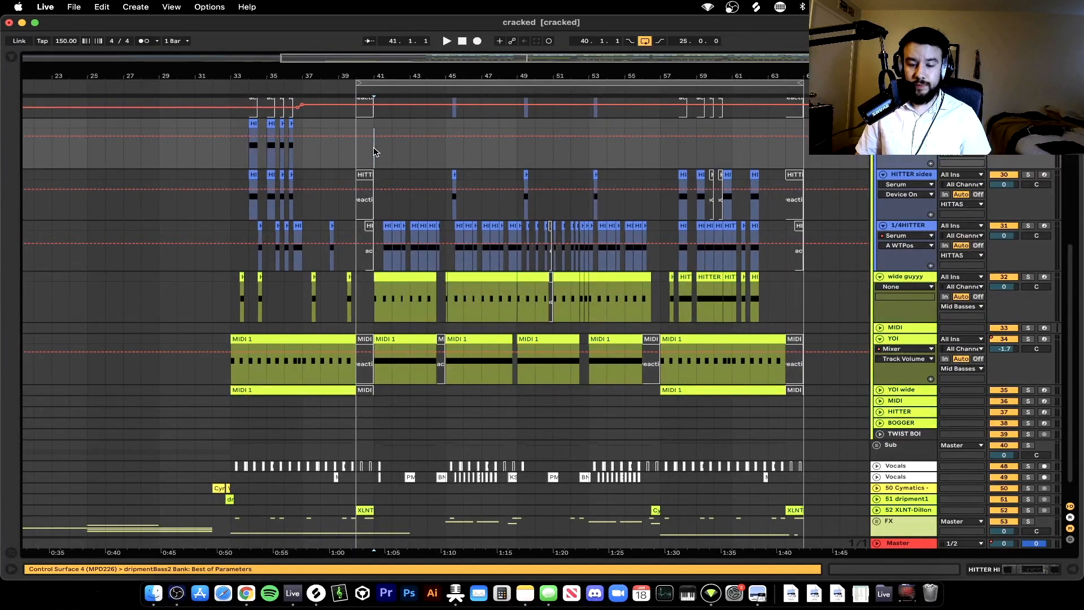
scroll(374, 151, "up", 5)
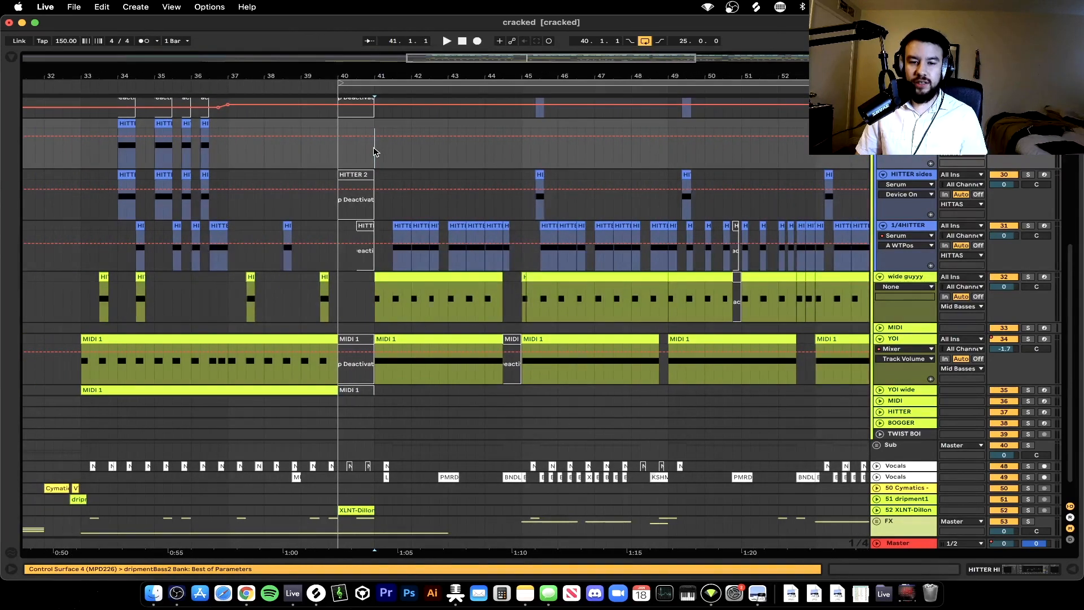
left_click(341, 157)
scroll(395, 215, "up", 1)
scroll(395, 215, "left", 1)
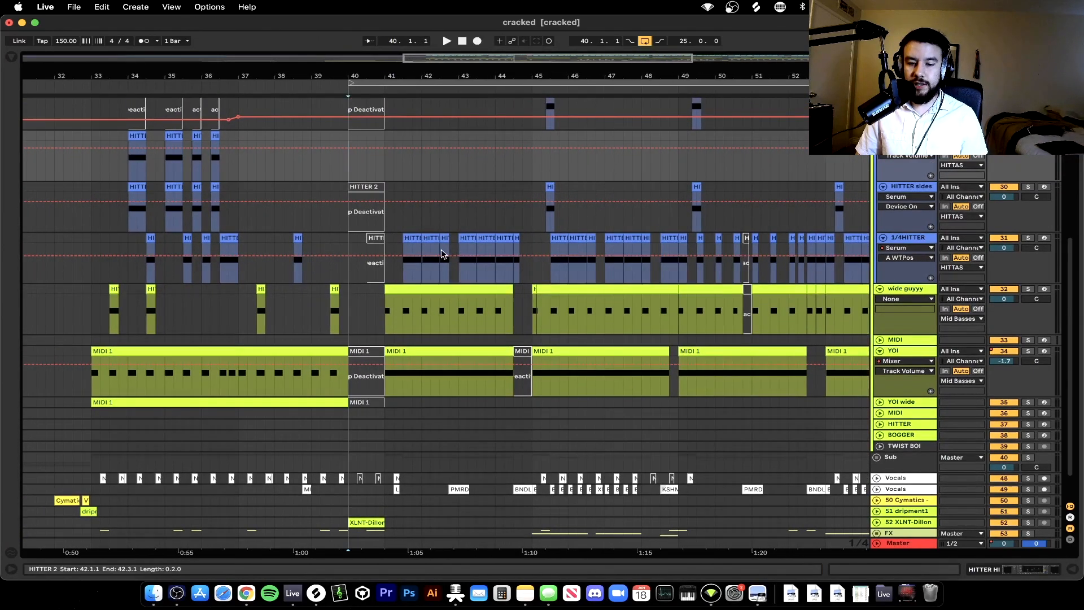
scroll(353, 310, "down", 3)
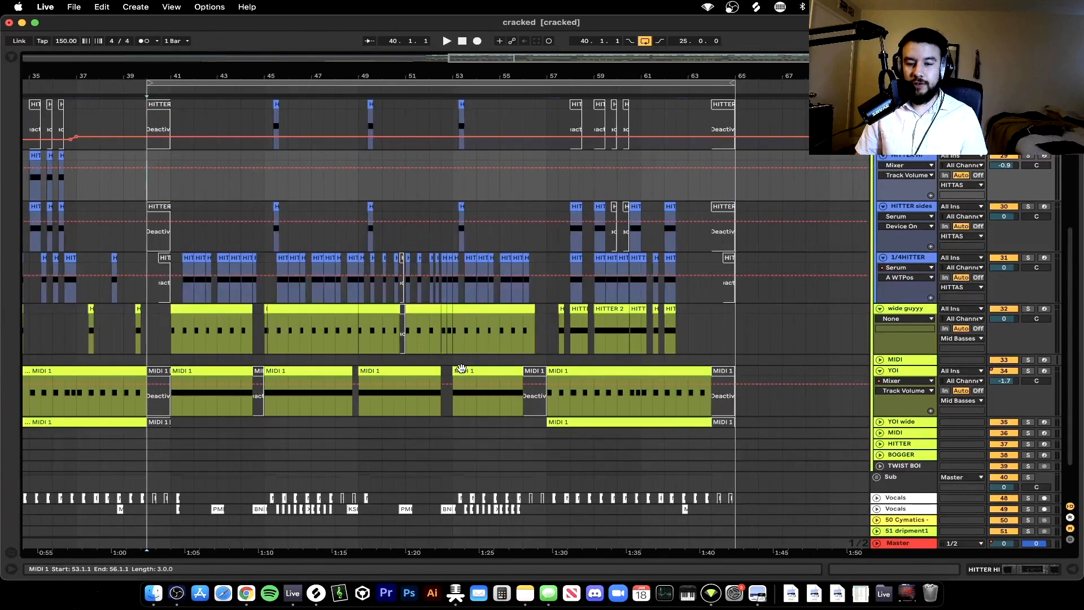
scroll(462, 368, "up", 4)
scroll(462, 370, "down", 1)
scroll(462, 370, "left", 5)
scroll(462, 370, "down", 6)
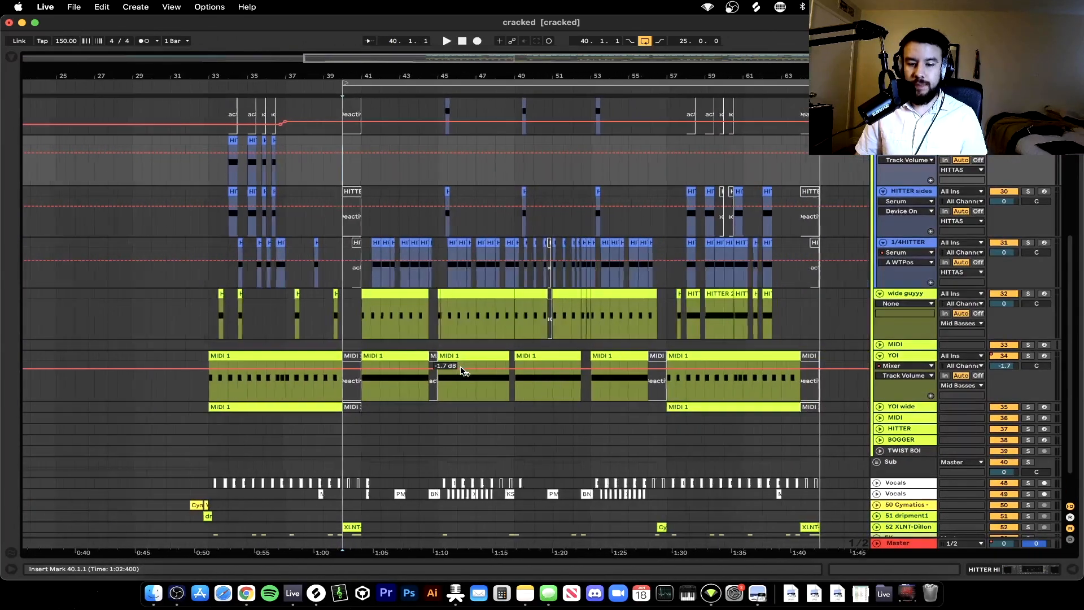
- Show the YOI track's device chain through to its last effect, and show the wide guyyy device chain
scroll(462, 370, "down", 1)
scroll(497, 365, "down", 3)
double_click(916, 317)
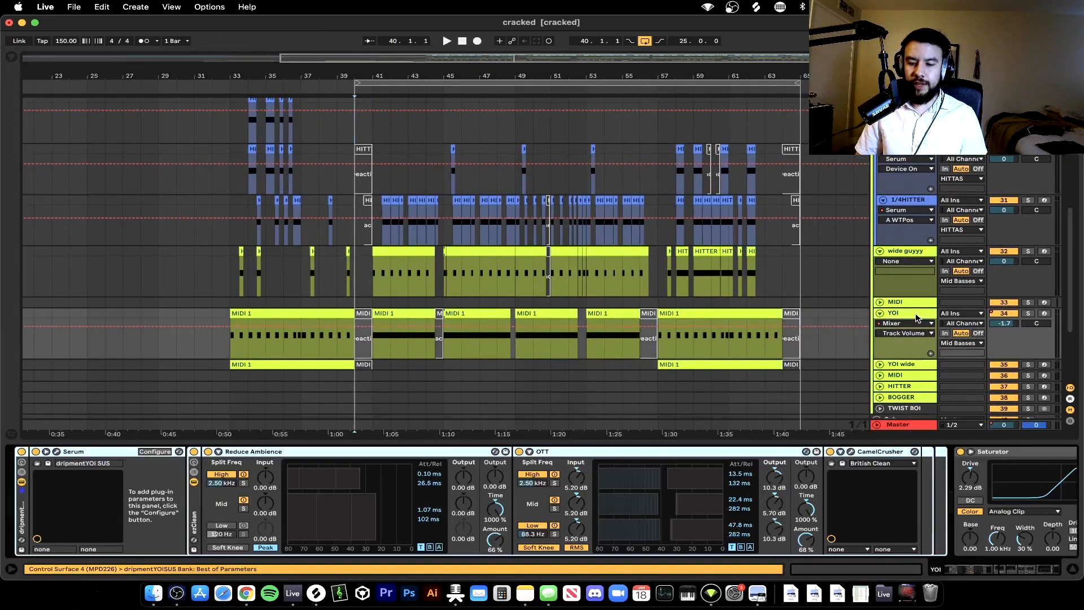
scroll(633, 525, "right", 10)
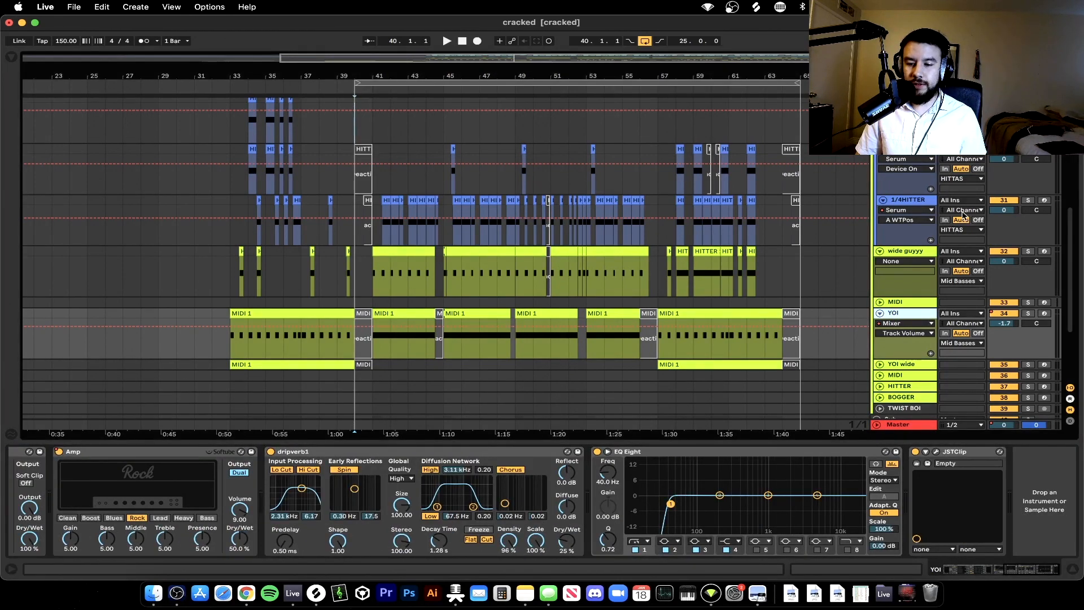
left_click(918, 251)
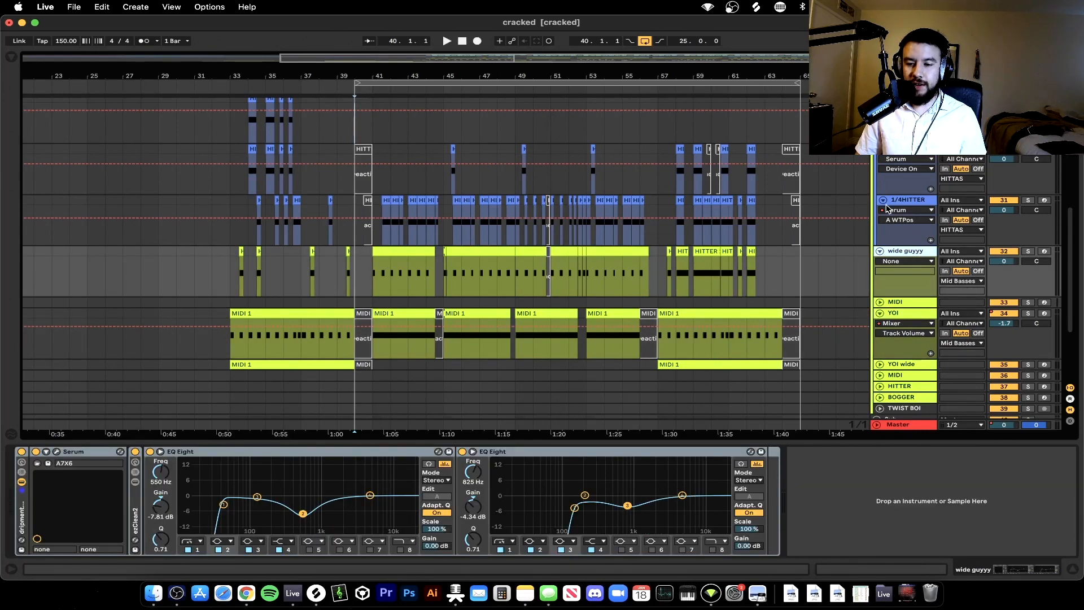
- Show the 1/4HITTER track's device chain through to its last EQ Eight, fold the dripmentSTEREOFX rack, and hide the device view
left_click(905, 201)
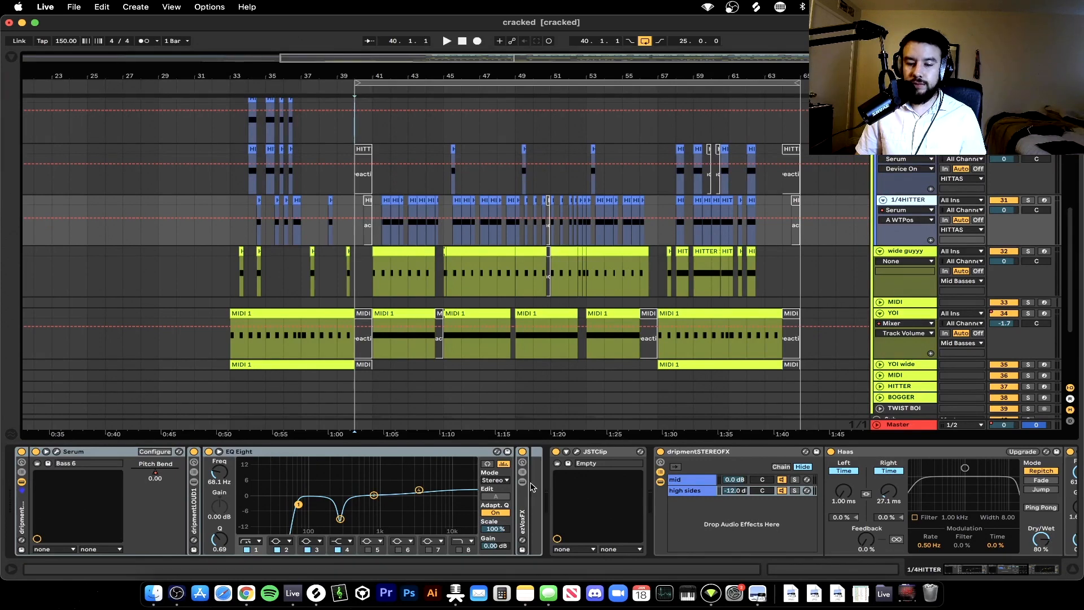
double_click(890, 199)
left_click(908, 194)
left_click(909, 200)
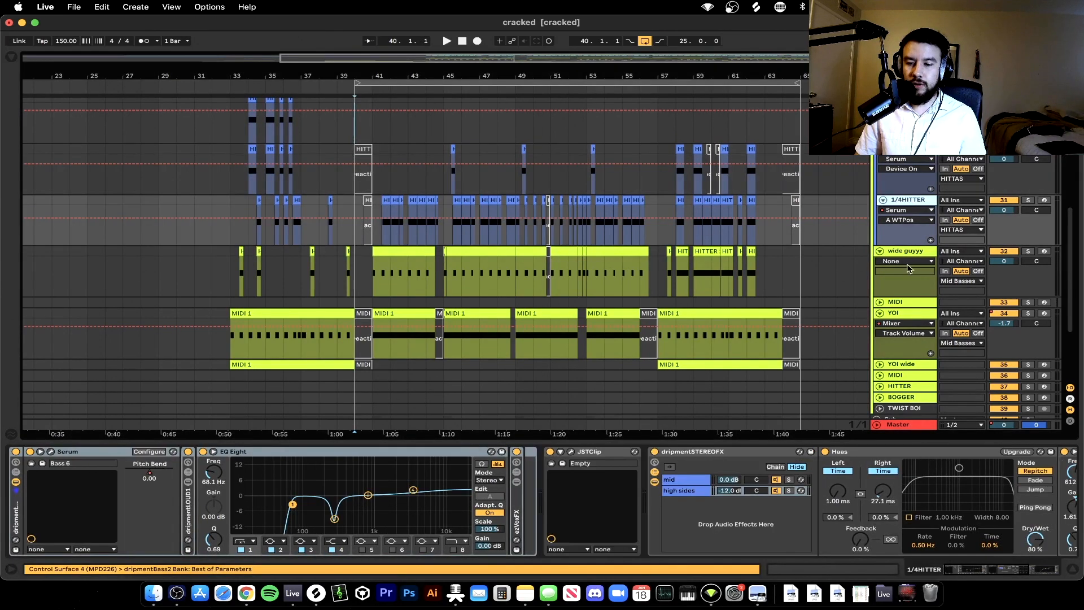
scroll(869, 515, "right", 7)
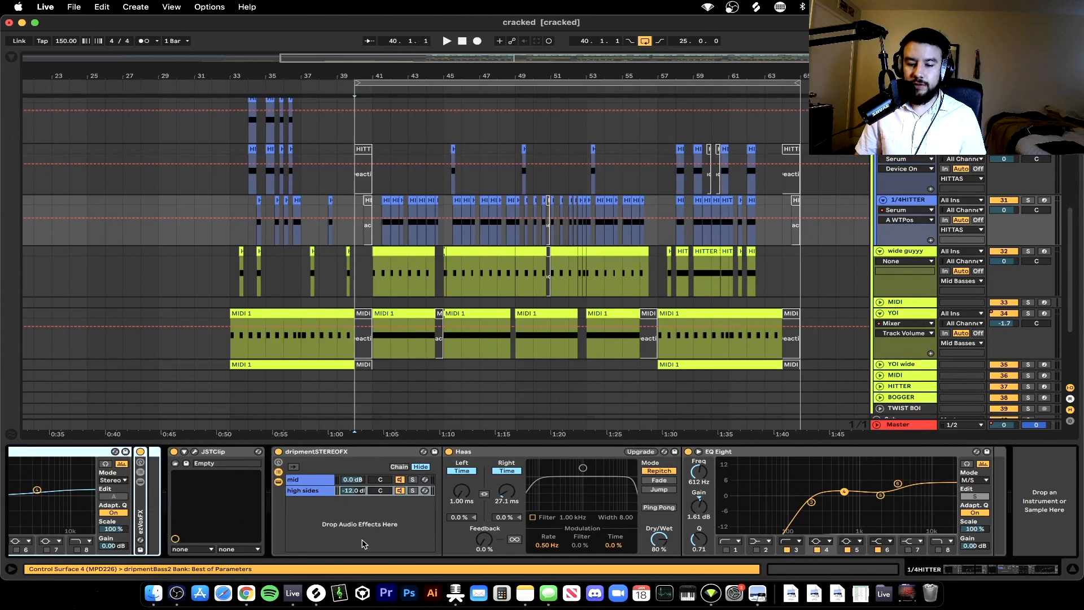
double_click(319, 455)
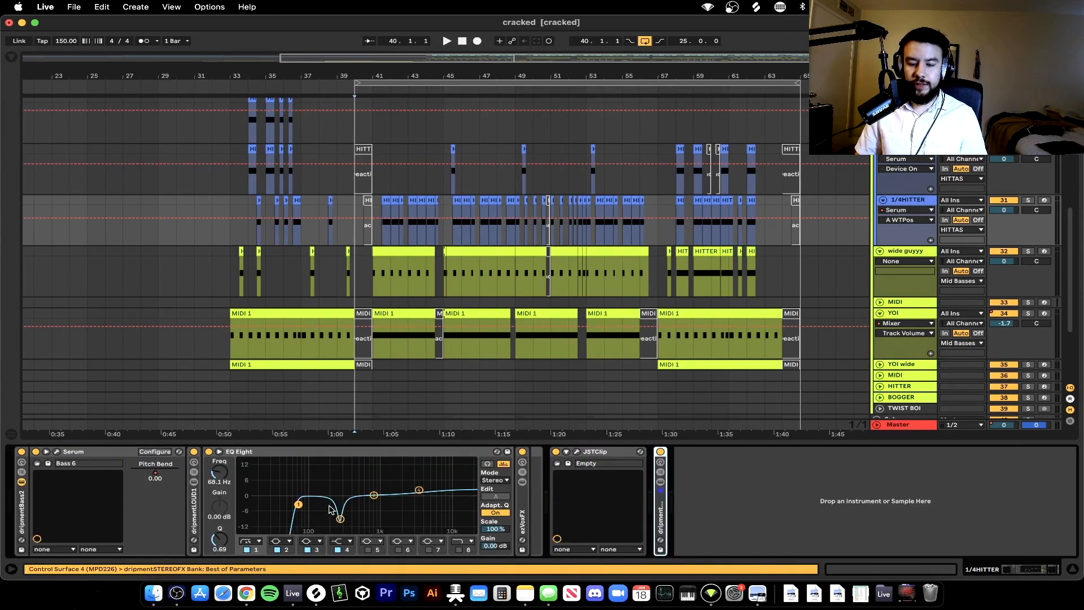
left_click(324, 455)
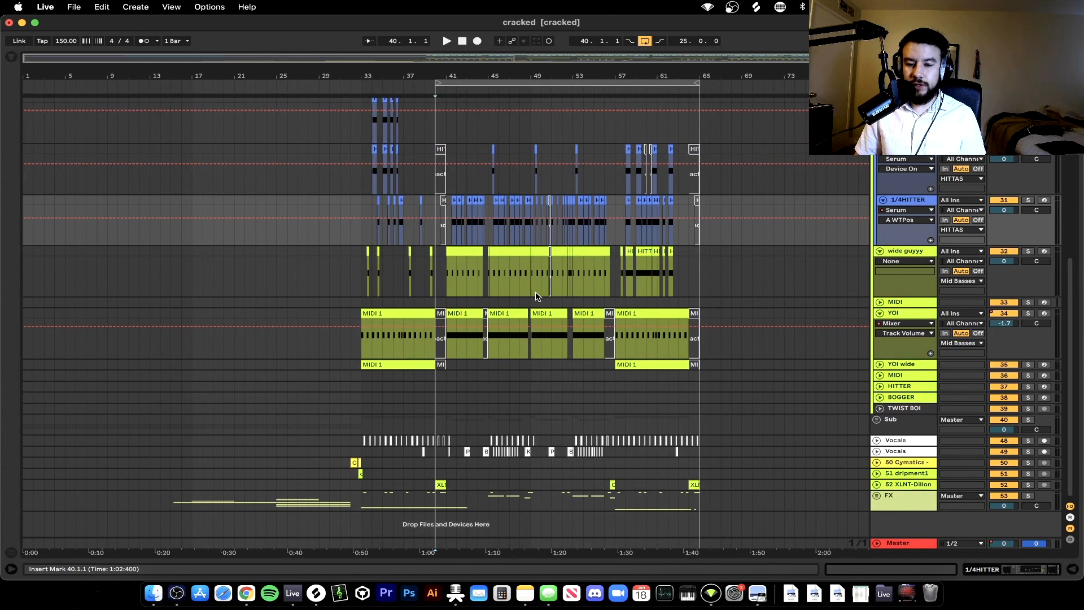
- Unfold the Snare track and the Drums group around bar 40 to show their clips
scroll(473, 272, "up", 5)
scroll(472, 272, "up", 8)
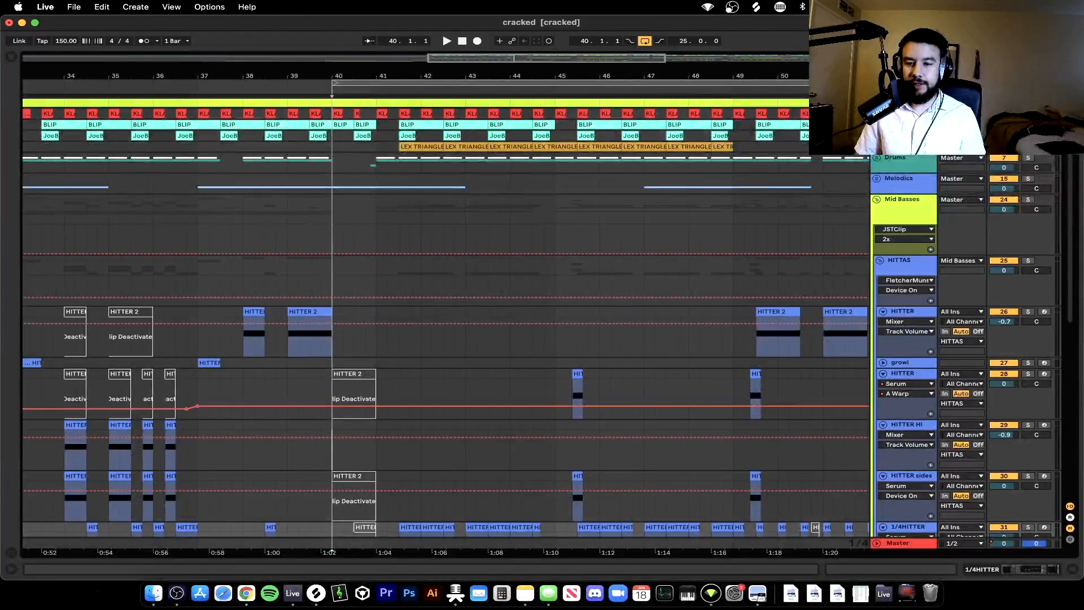
scroll(472, 272, "up", 3)
left_click(877, 164)
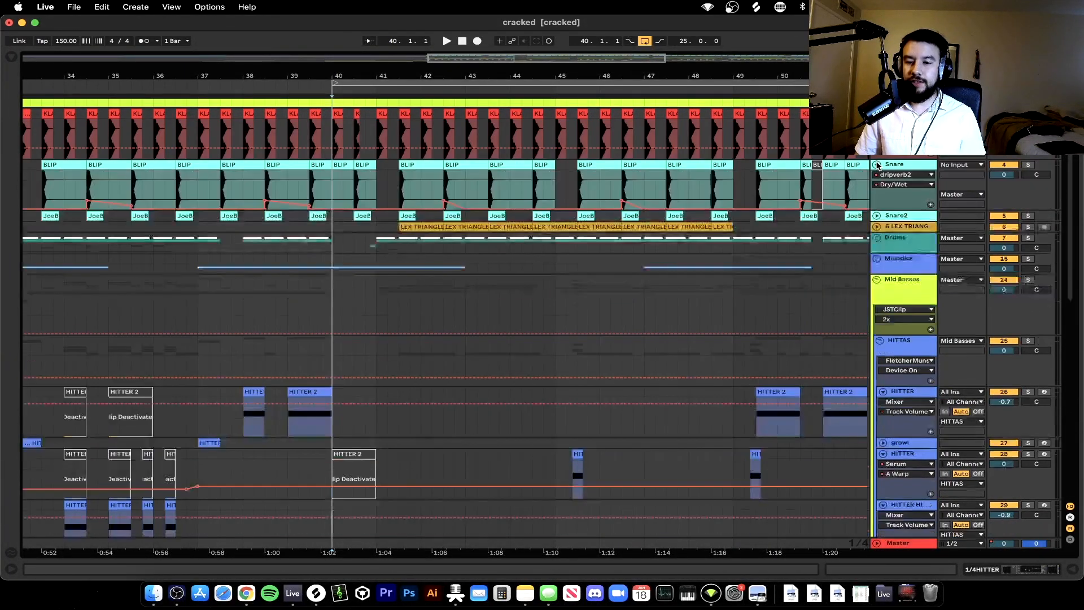
left_click(878, 237)
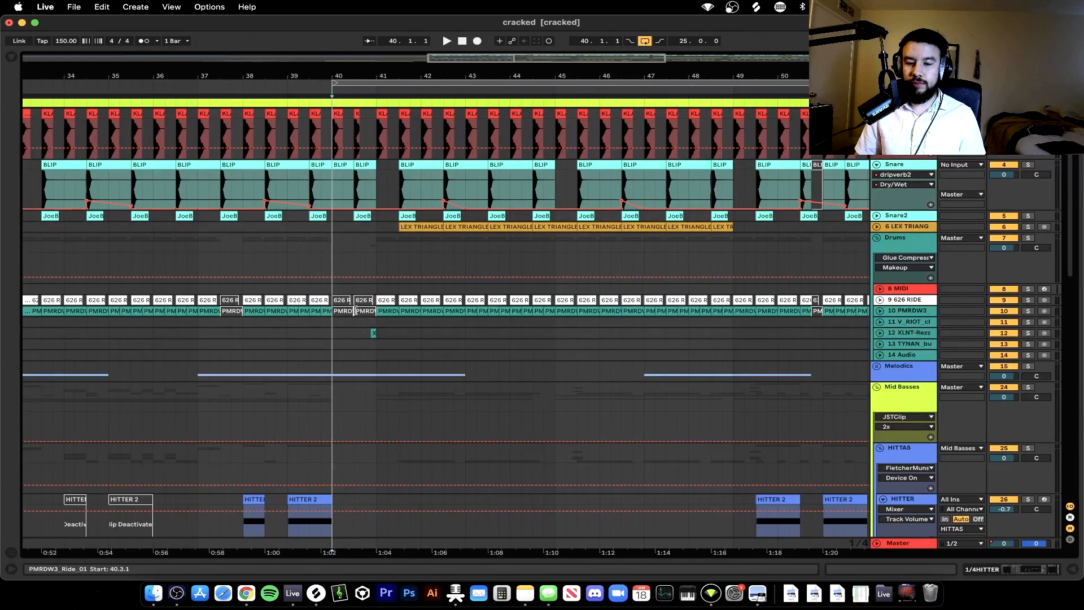
- Play the arrangement from bar 41 to about bar 47 to hear the drums with the basses
left_click(378, 267)
scroll(377, 262, "down", 5)
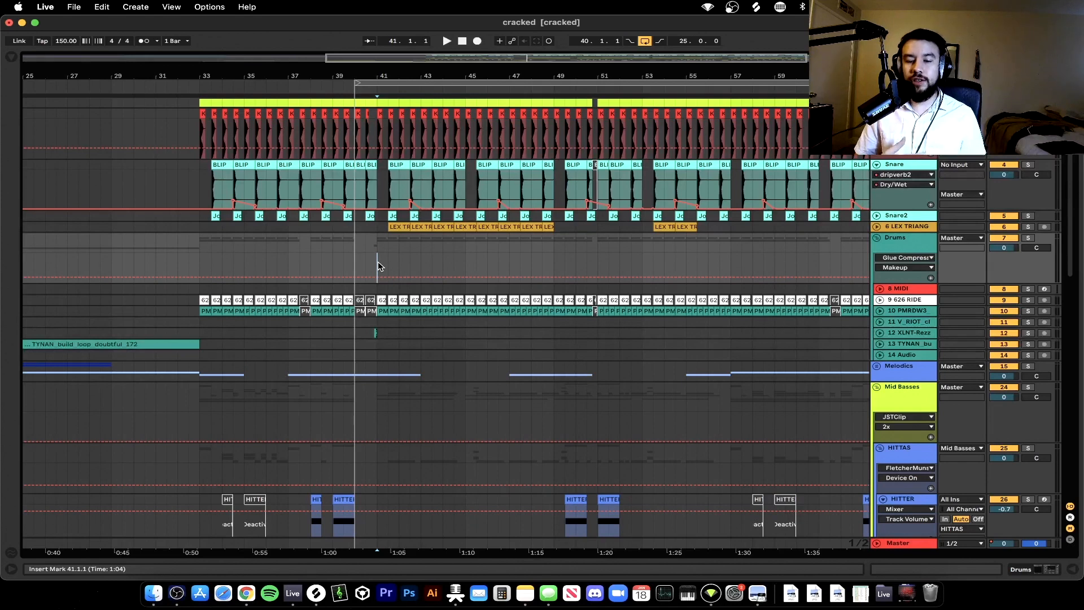
key("space")
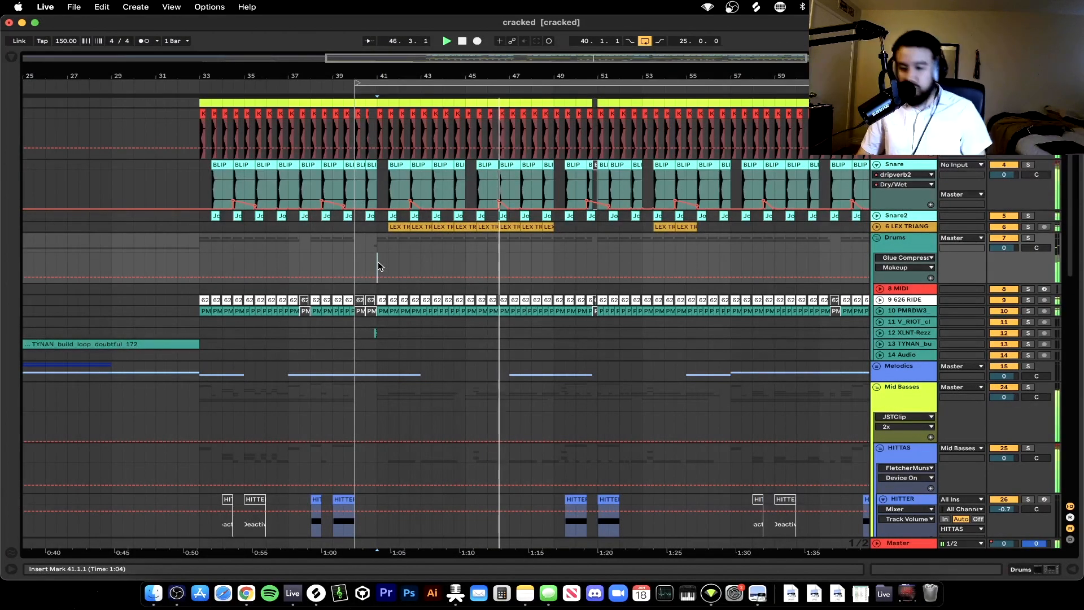
key("space")
- Examine the HITTAS group's clip layout against the wide guyyy clips across bars 33 to 65
key("minus")
key("minus")
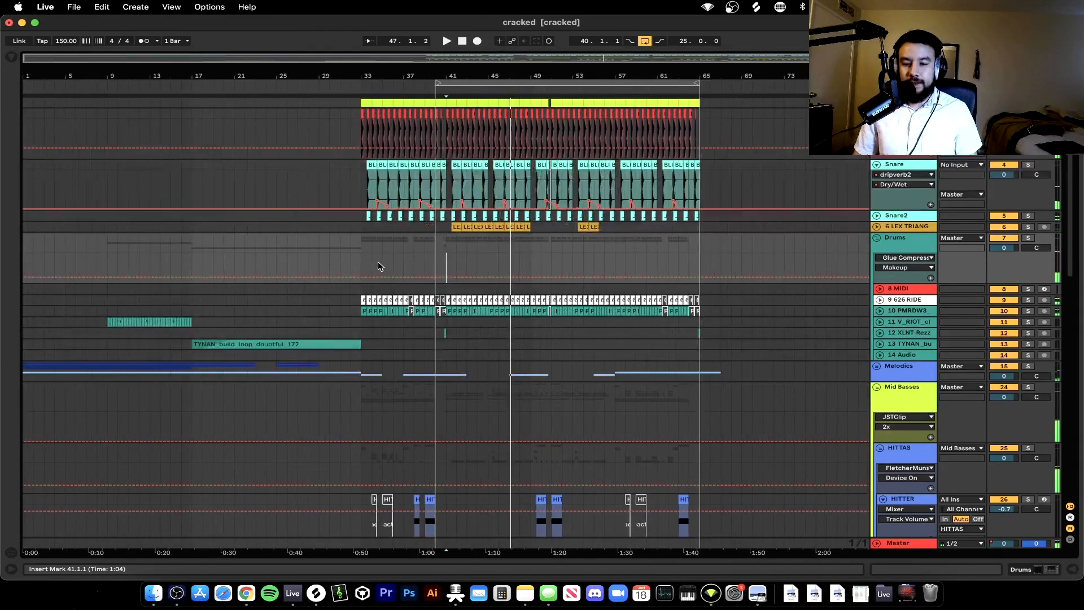
scroll(378, 262, "down", 5)
scroll(378, 262, "down", 4)
scroll(378, 262, "up", 3)
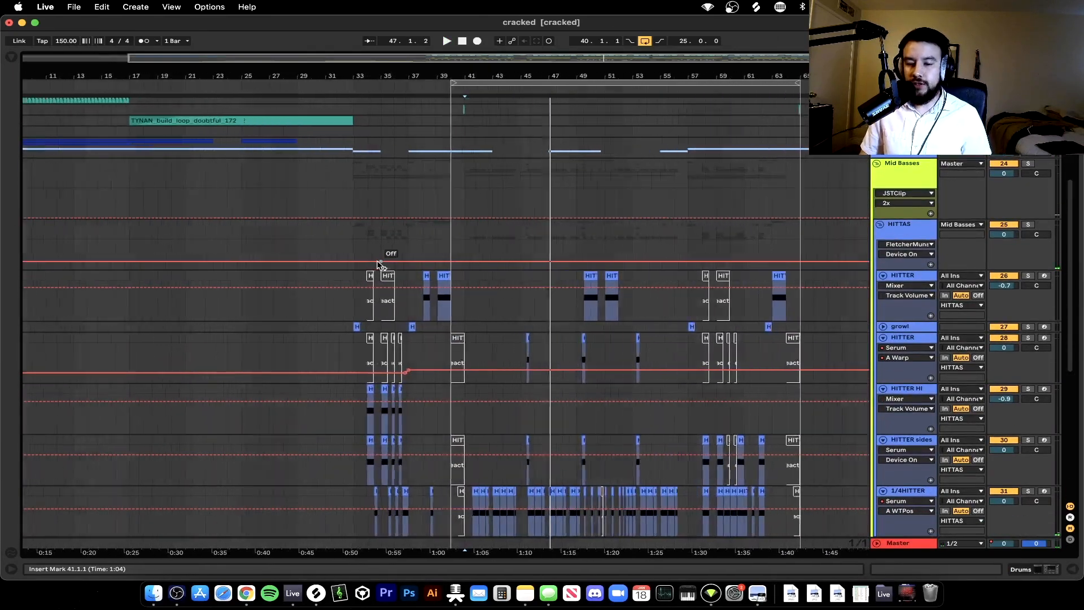
scroll(579, 291, "down", 4)
scroll(578, 292, "up", 1)
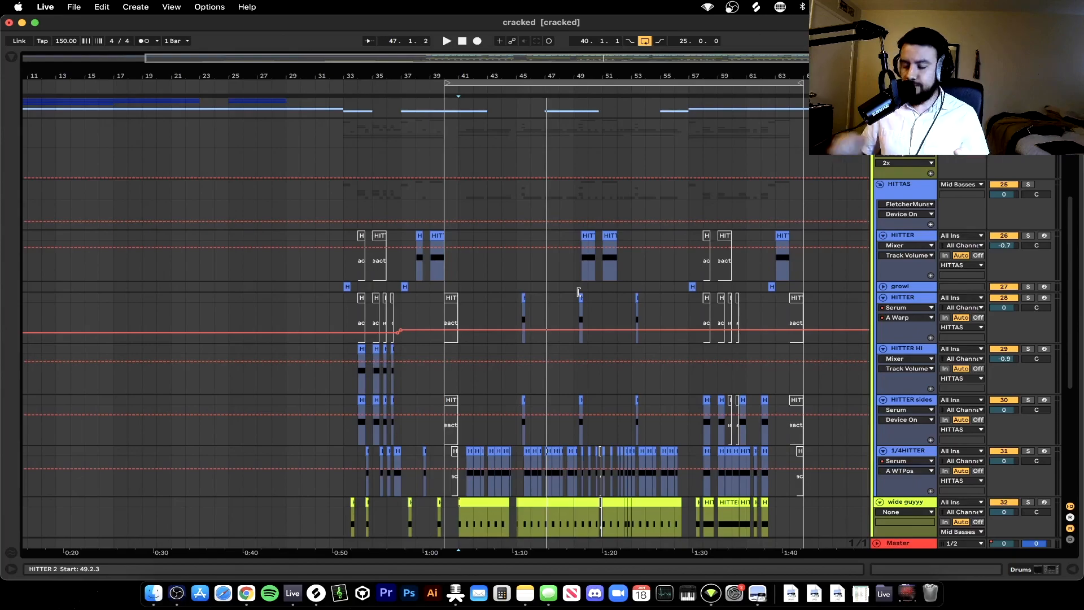